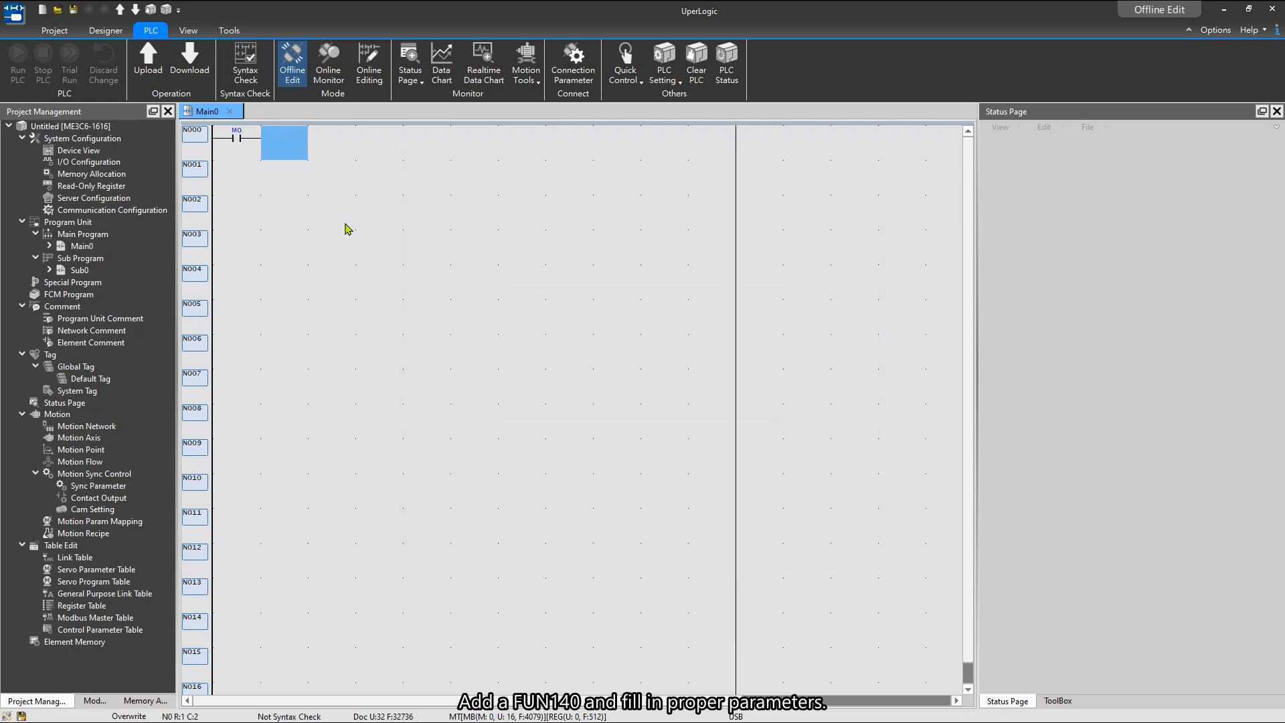
Add the 140.HSPSO function after the M0 contact on network N000 with Ps 0, SR R1000 and WR R1100.
{"action": "key", "text": "Tab"}
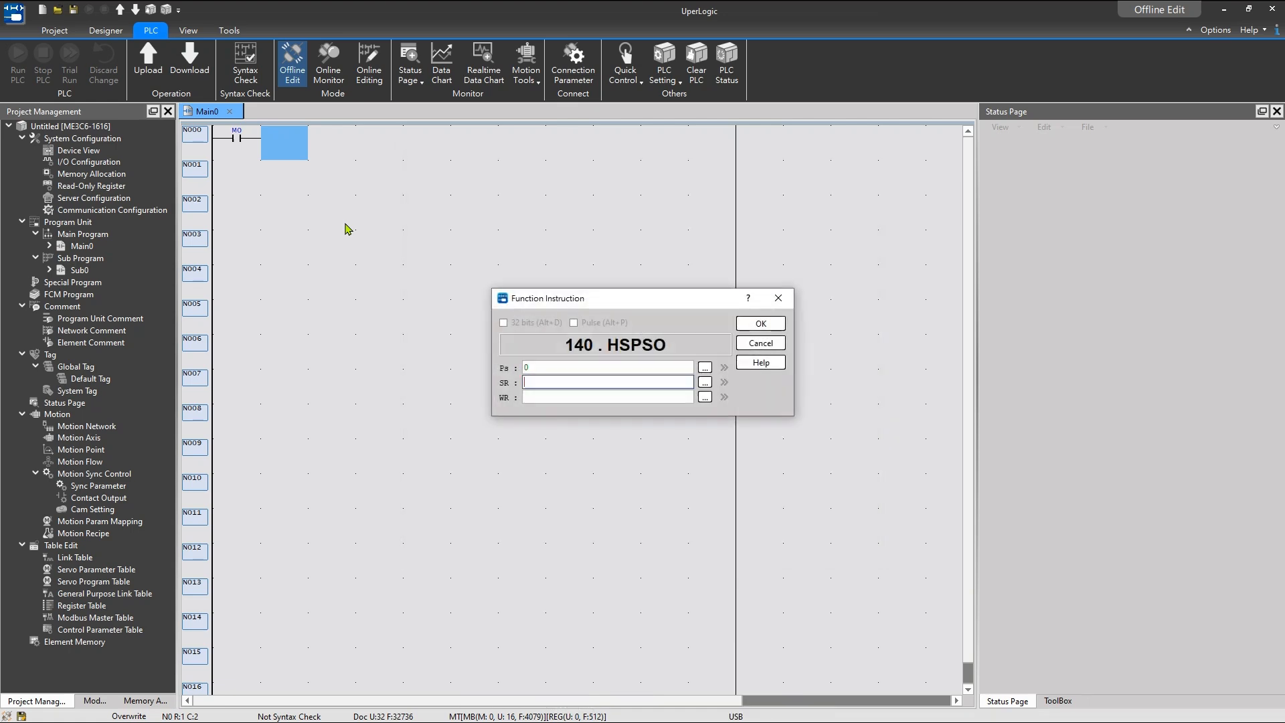
{"action": "type", "text": "R1000"}
{"action": "key", "text": "Tab"}
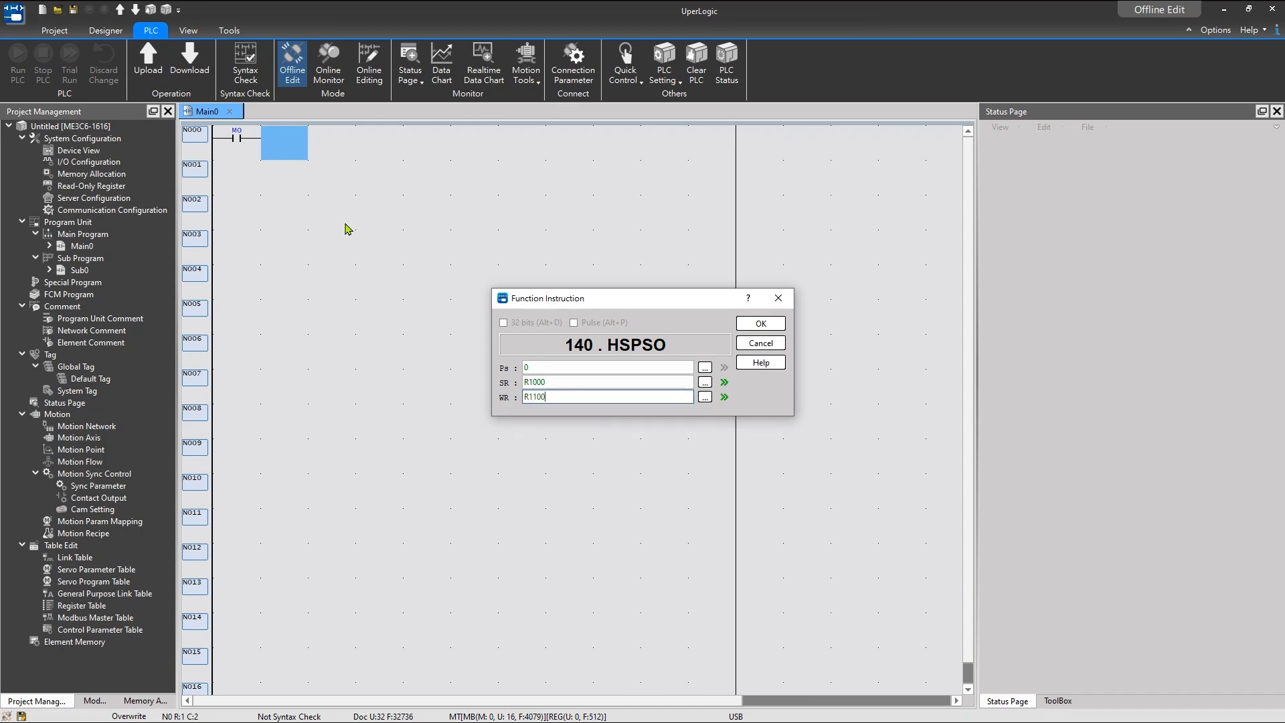
{"action": "key", "text": "Return"}
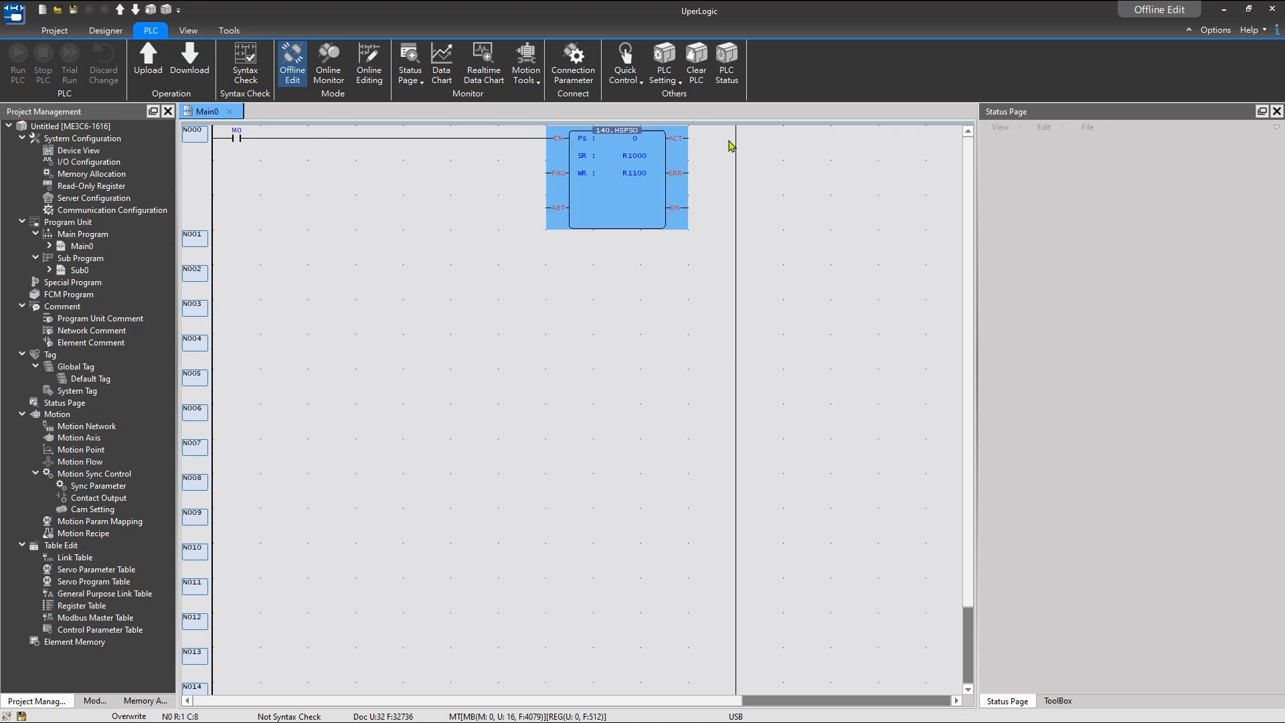
Place output coil M1 on the ACT output of the HSPSO block.
{"action": "left_click", "coordinate": [730, 147]}
{"action": "double_click", "coordinate": [723, 149]}
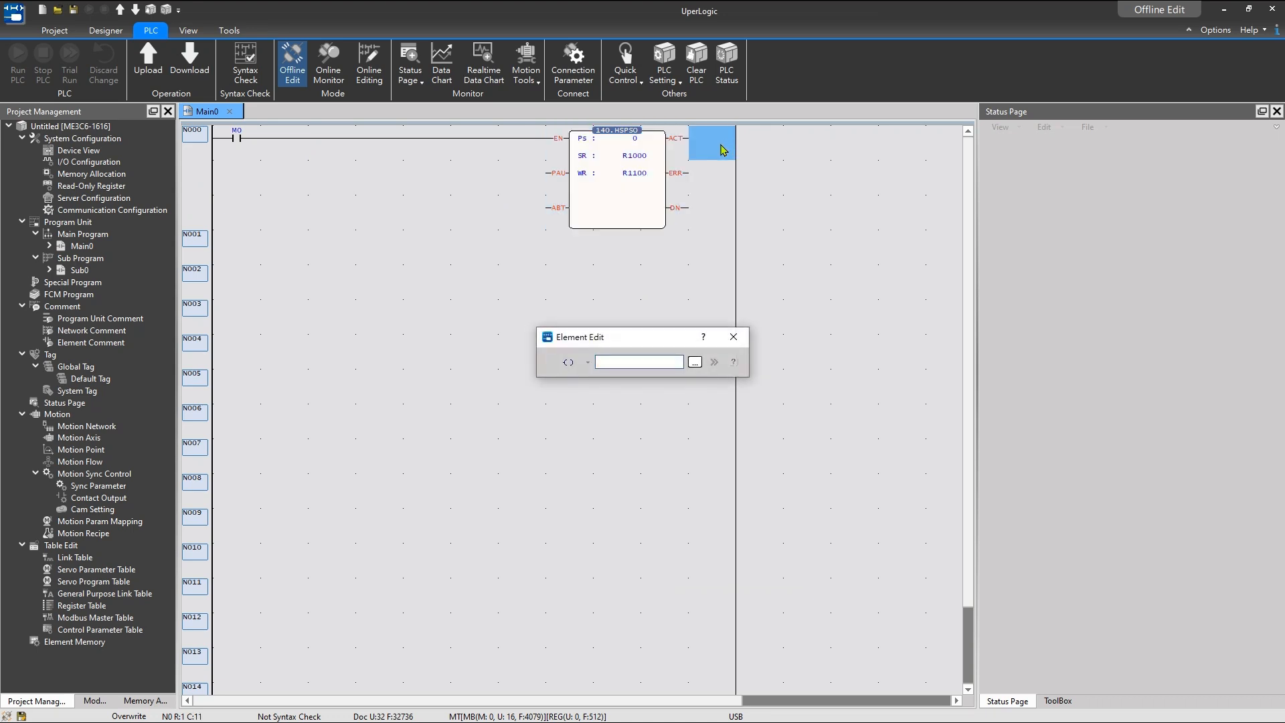
{"action": "type", "text": "m1"}
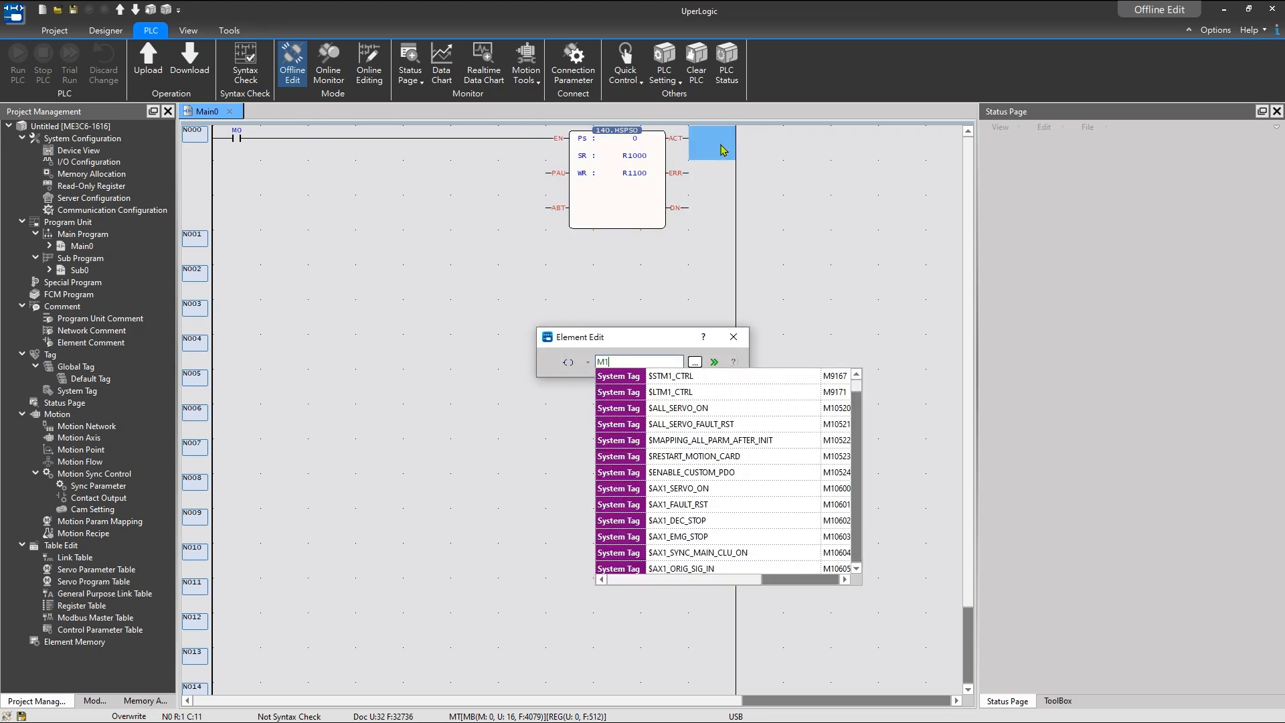
{"action": "key", "text": "Return"}
Place output coil M2 on the ERR output of the HSPSO block.
{"action": "key", "text": "Down"}
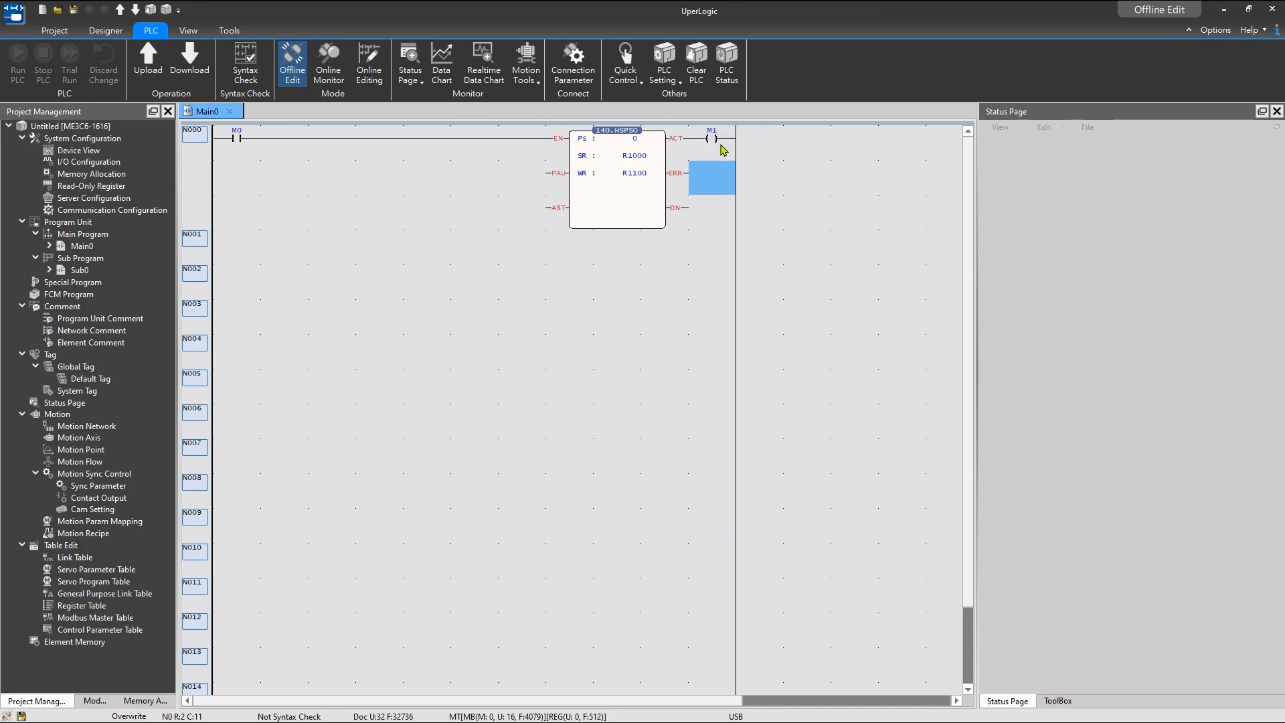
{"action": "type", "text": "M"}
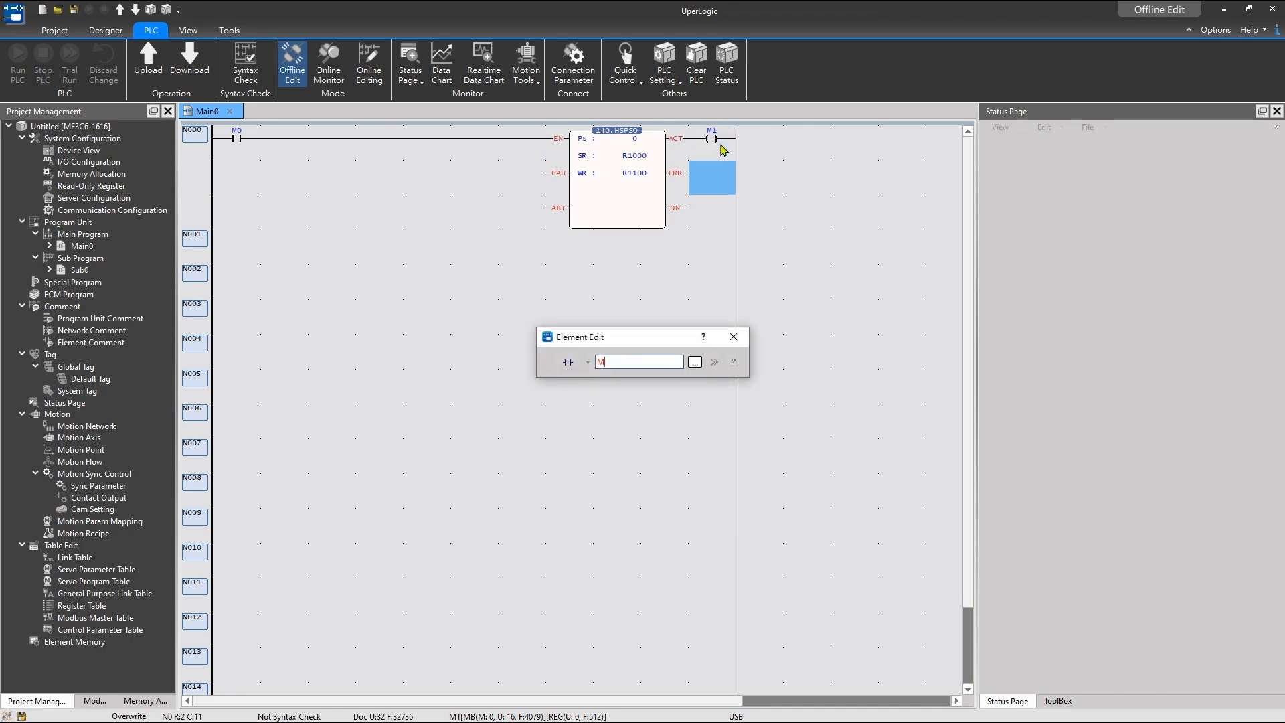
{"action": "key", "text": "Escape"}
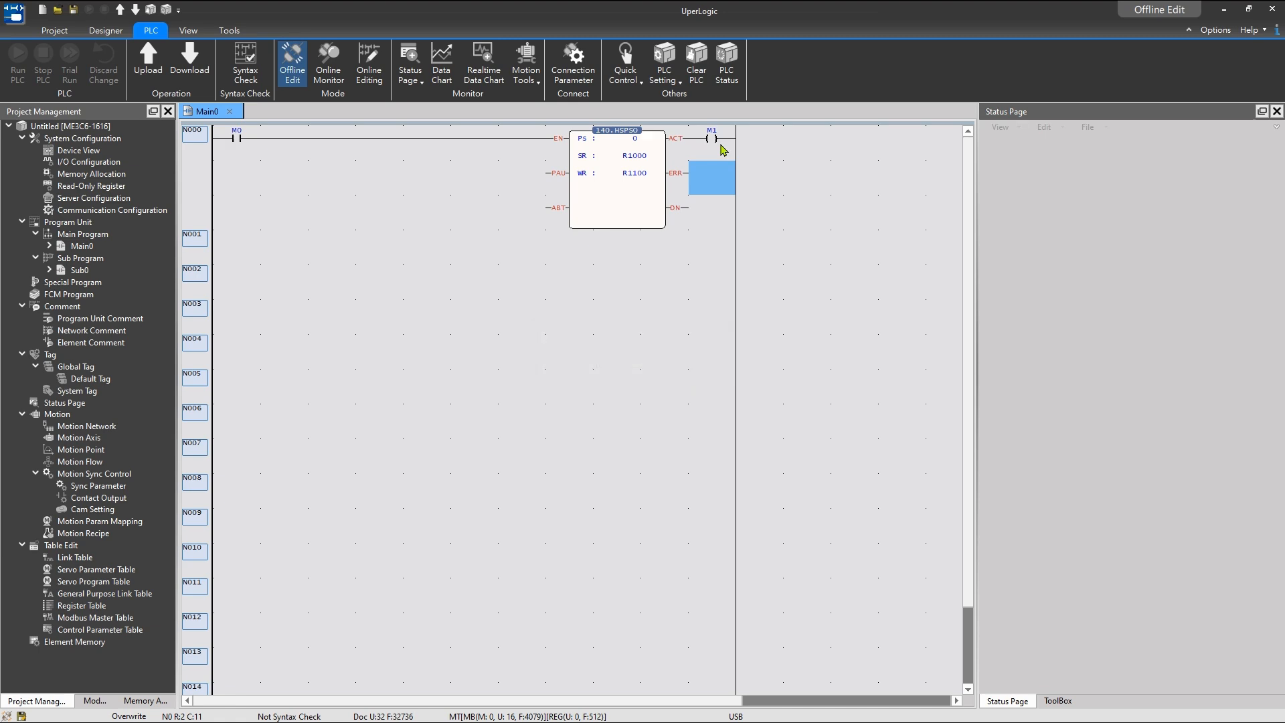
{"action": "type", "text": "m"}
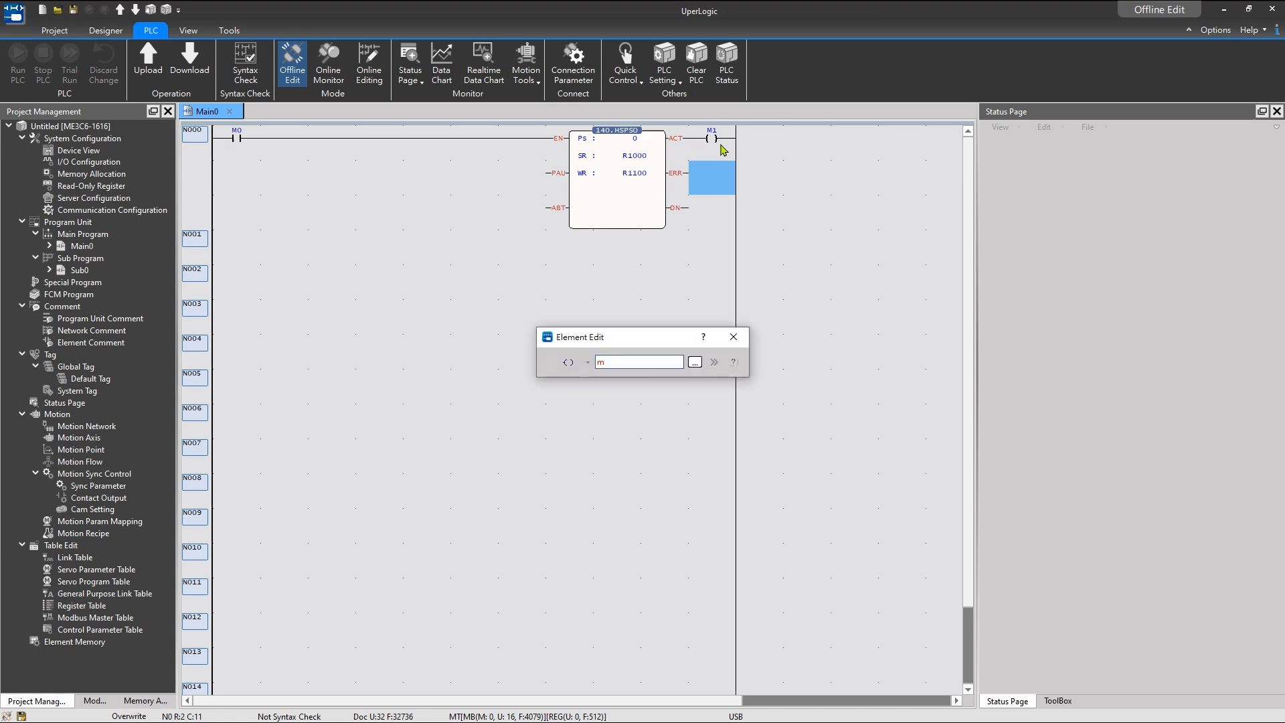
{"action": "type", "text": "2"}
{"action": "key", "text": "Return"}
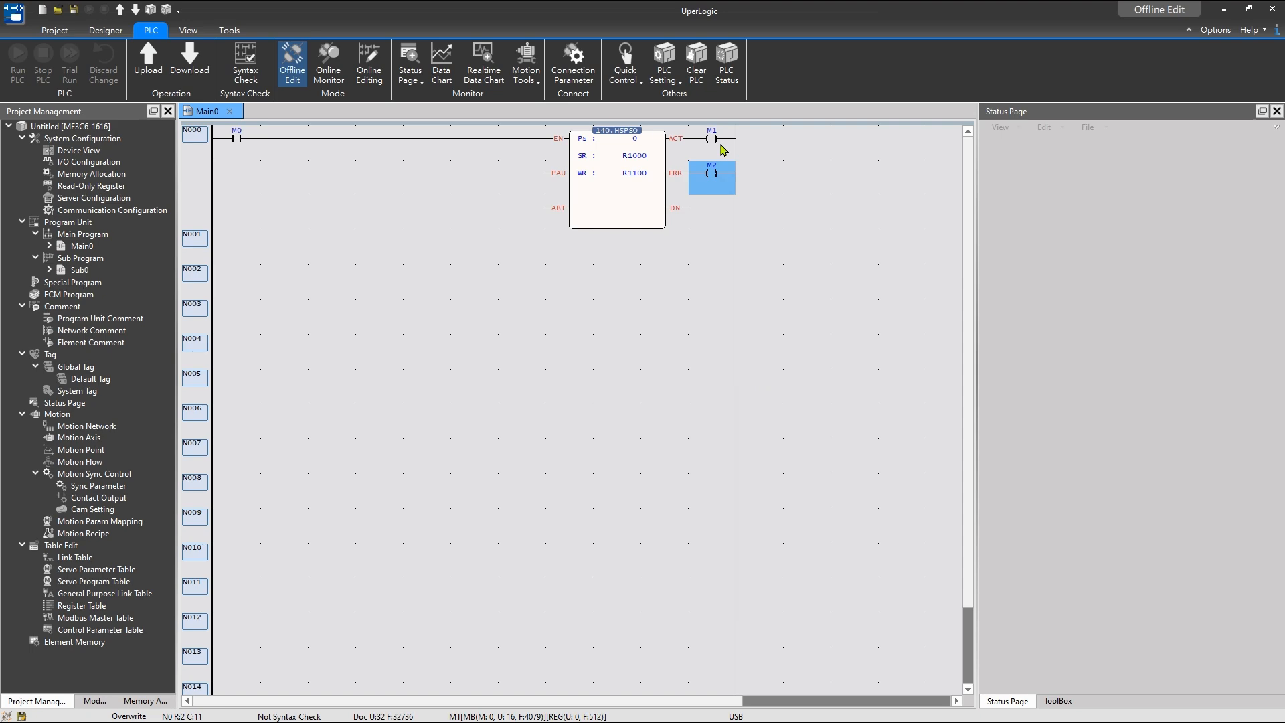
Place output coil M3 on the DN output of the HSPSO block.
{"action": "key", "text": "Down"}
{"action": "type", "text": "M3"}
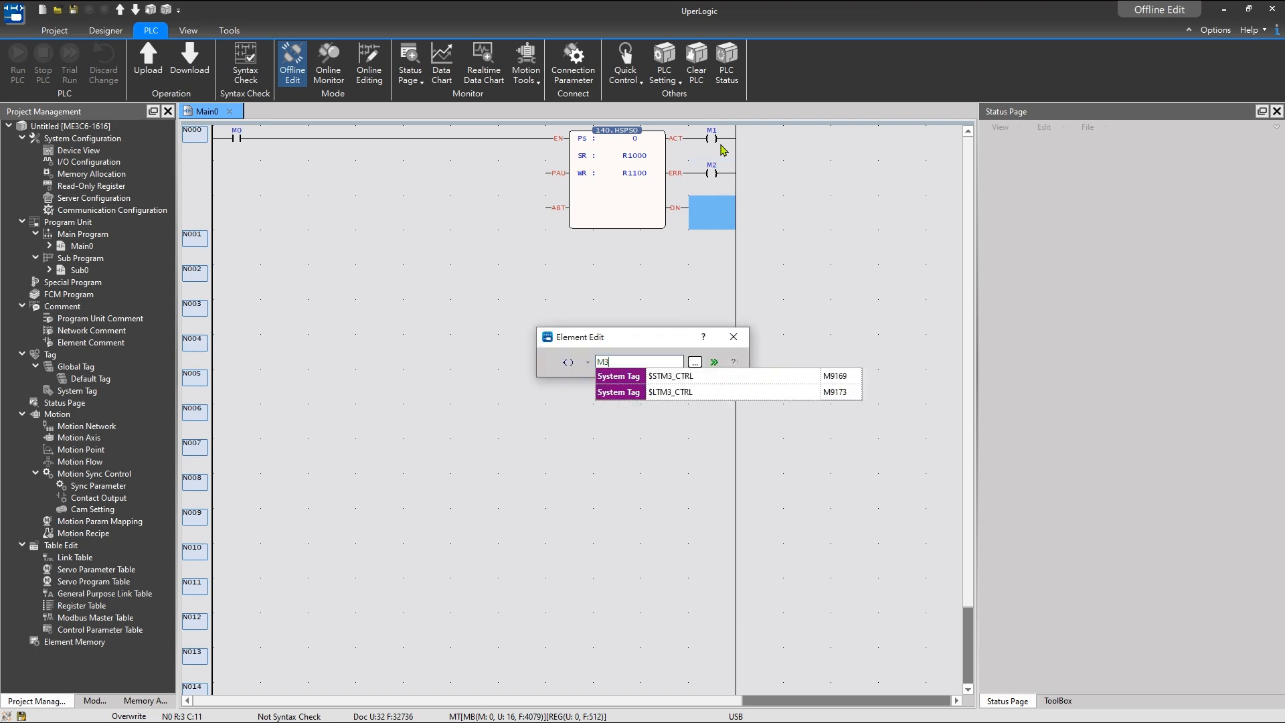
{"action": "key", "text": "Return"}
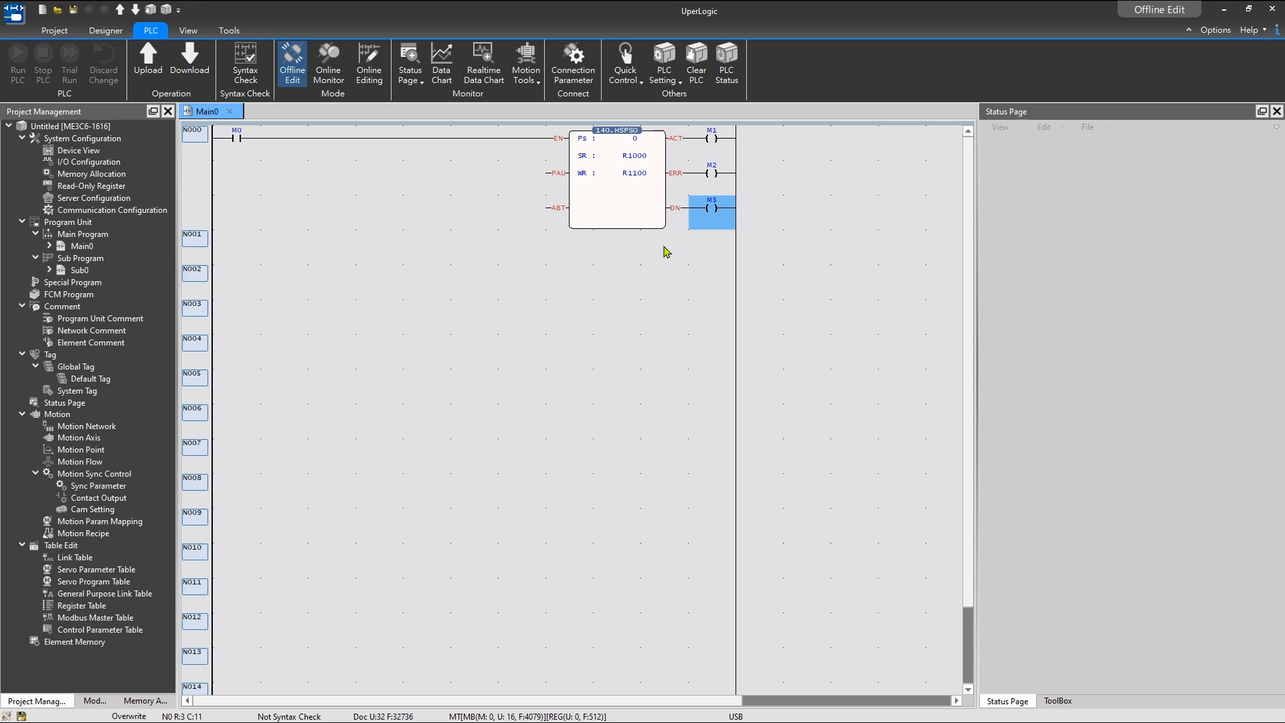
{"action": "left_click", "coordinate": [660, 270]}
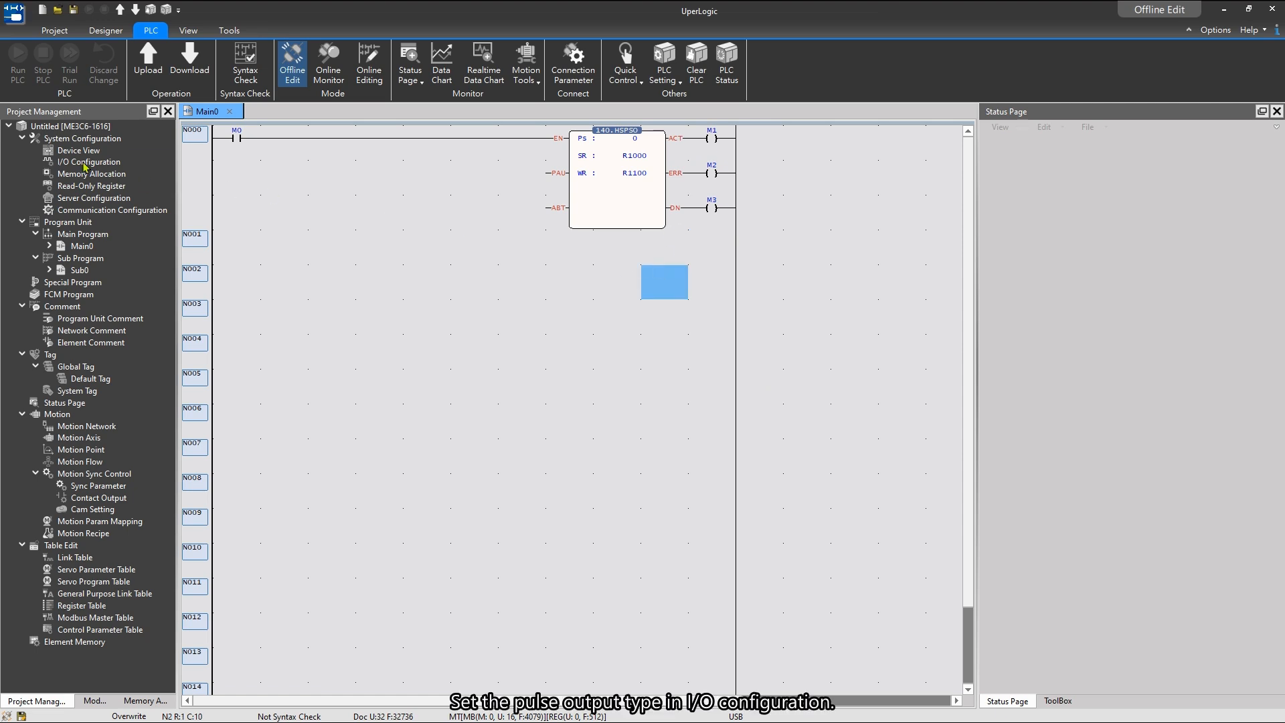
In the I/O configuration's output setup, select 4 Axes in total and set PSO0 (Y0-Y1) to Y0=PLS Y1=DIR.
{"action": "double_click", "coordinate": [89, 162]}
{"action": "left_click", "coordinate": [551, 217]}
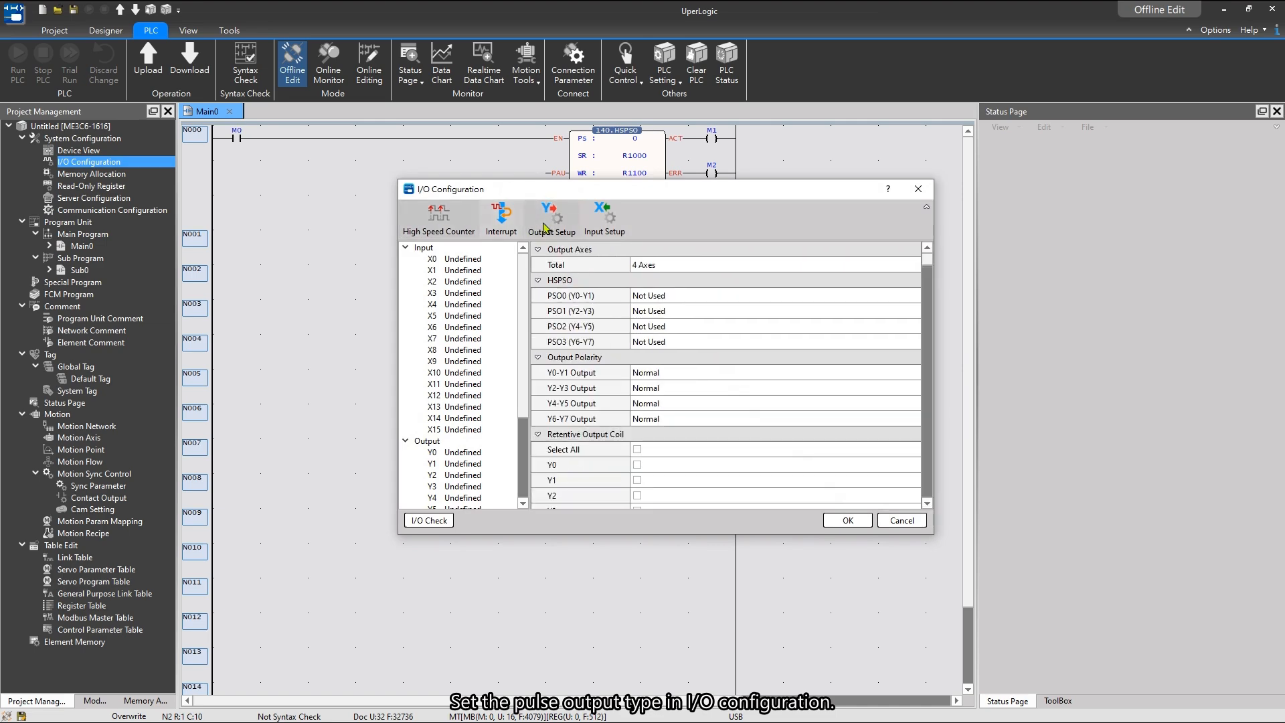
{"action": "left_click", "coordinate": [673, 269]}
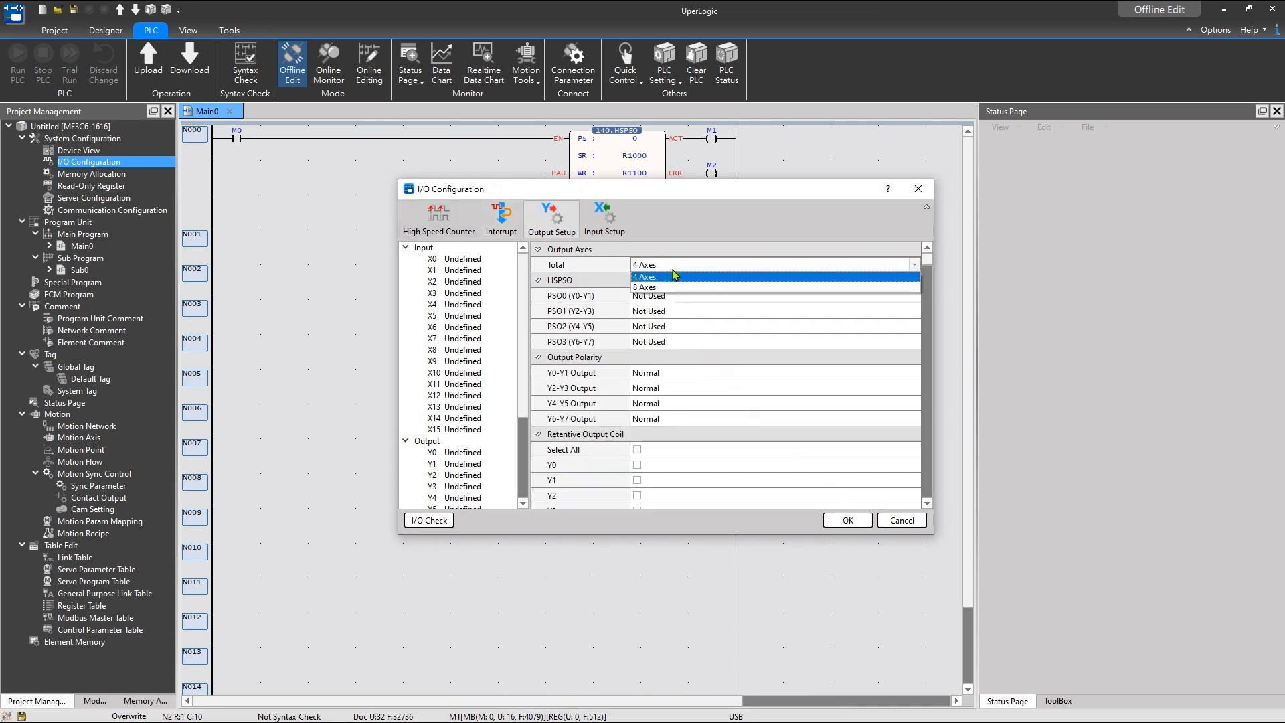
{"action": "left_click", "coordinate": [671, 279]}
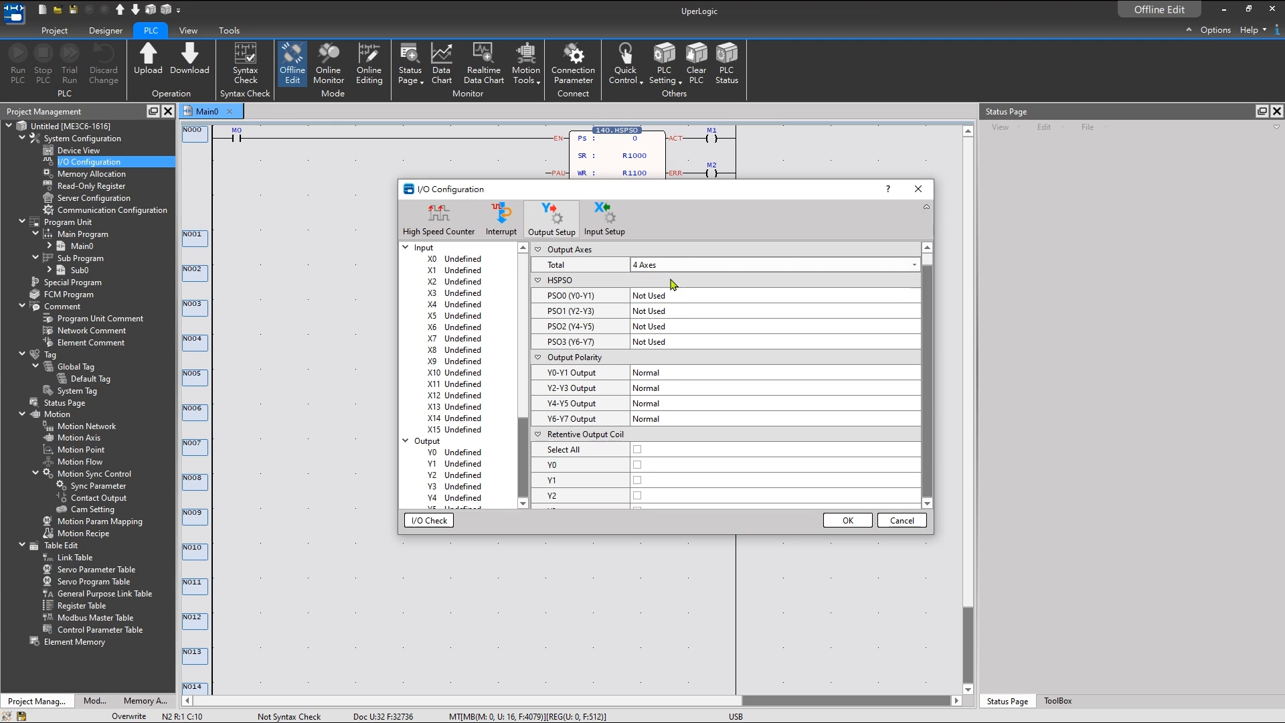
{"action": "left_click", "coordinate": [661, 297]}
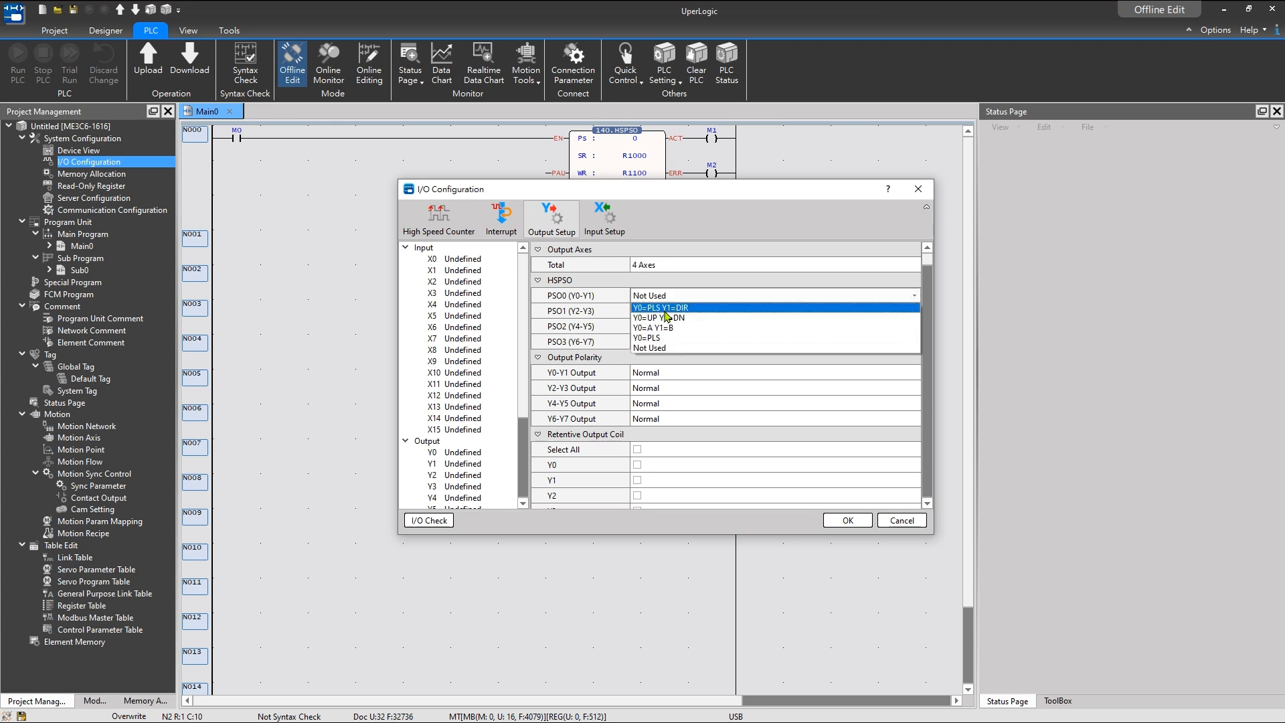
{"action": "left_click", "coordinate": [665, 309]}
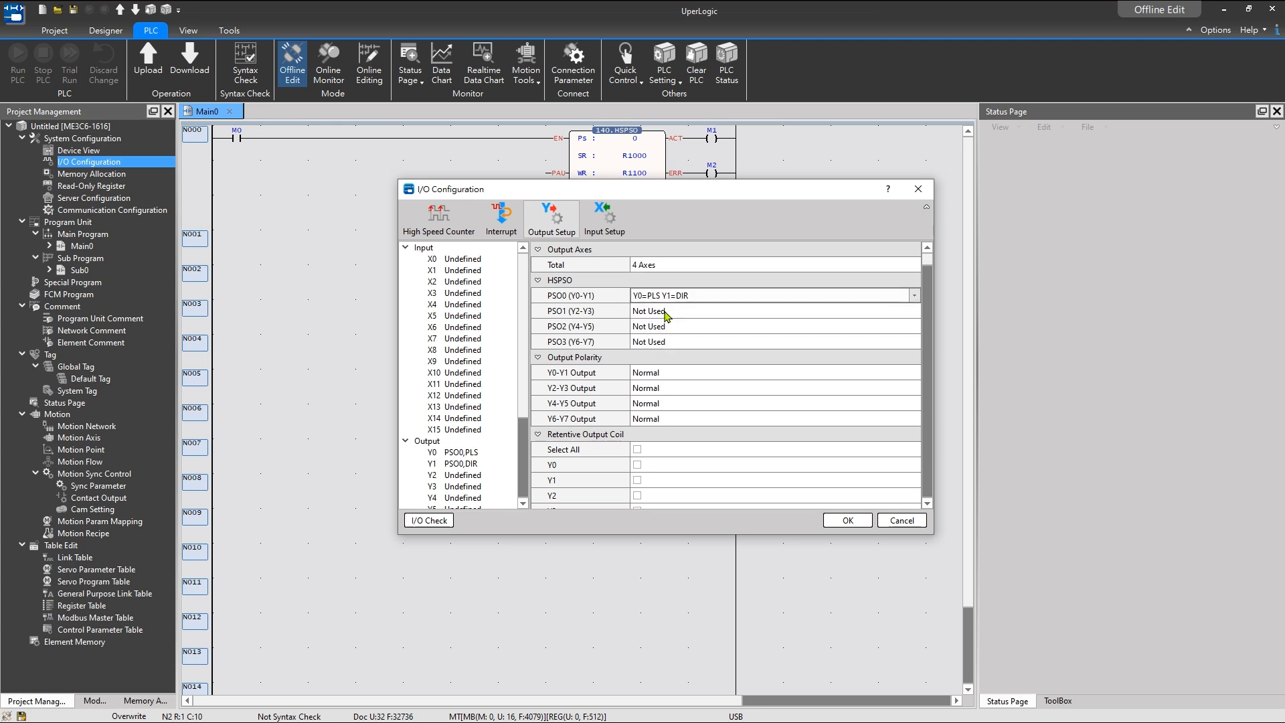
{"action": "left_click", "coordinate": [835, 520]}
Create the servo program table for the HSPSO block at address R1000 and add two command rows to it.
{"action": "left_click", "coordinate": [617, 216]}
{"action": "key", "text": "z"}
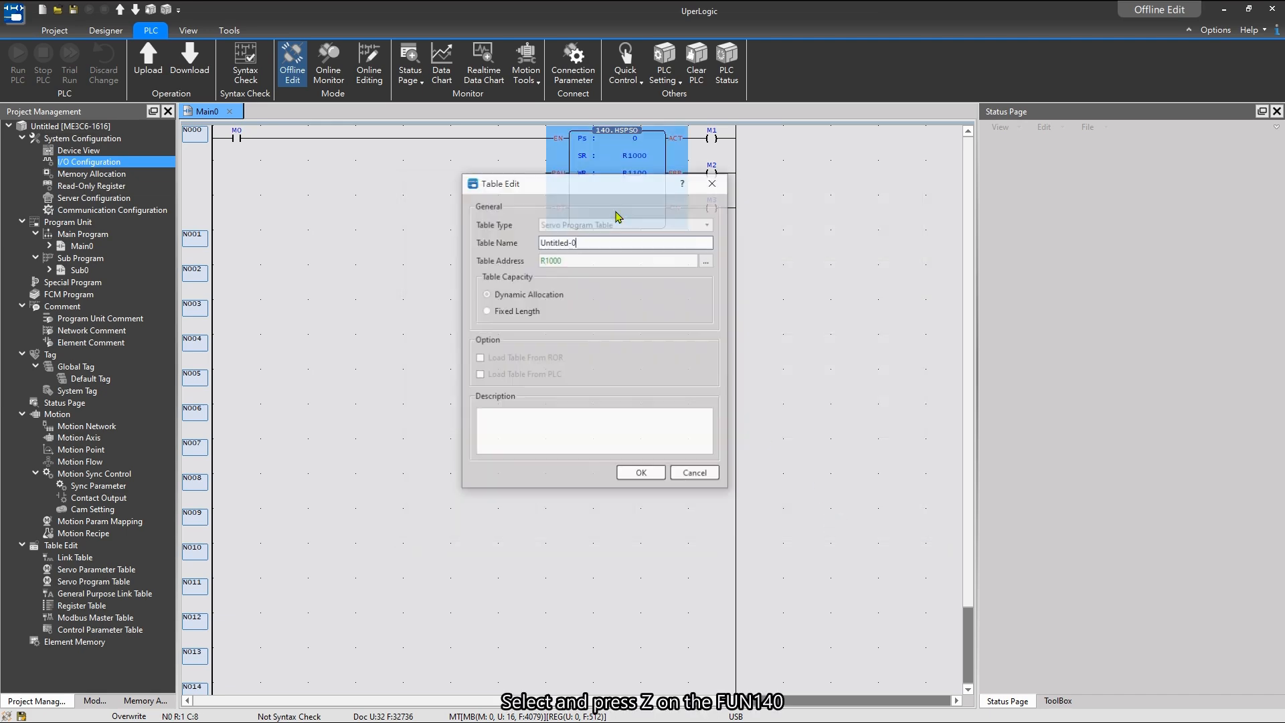
{"action": "left_click", "coordinate": [624, 477]}
{"action": "double_click", "coordinate": [587, 312]}
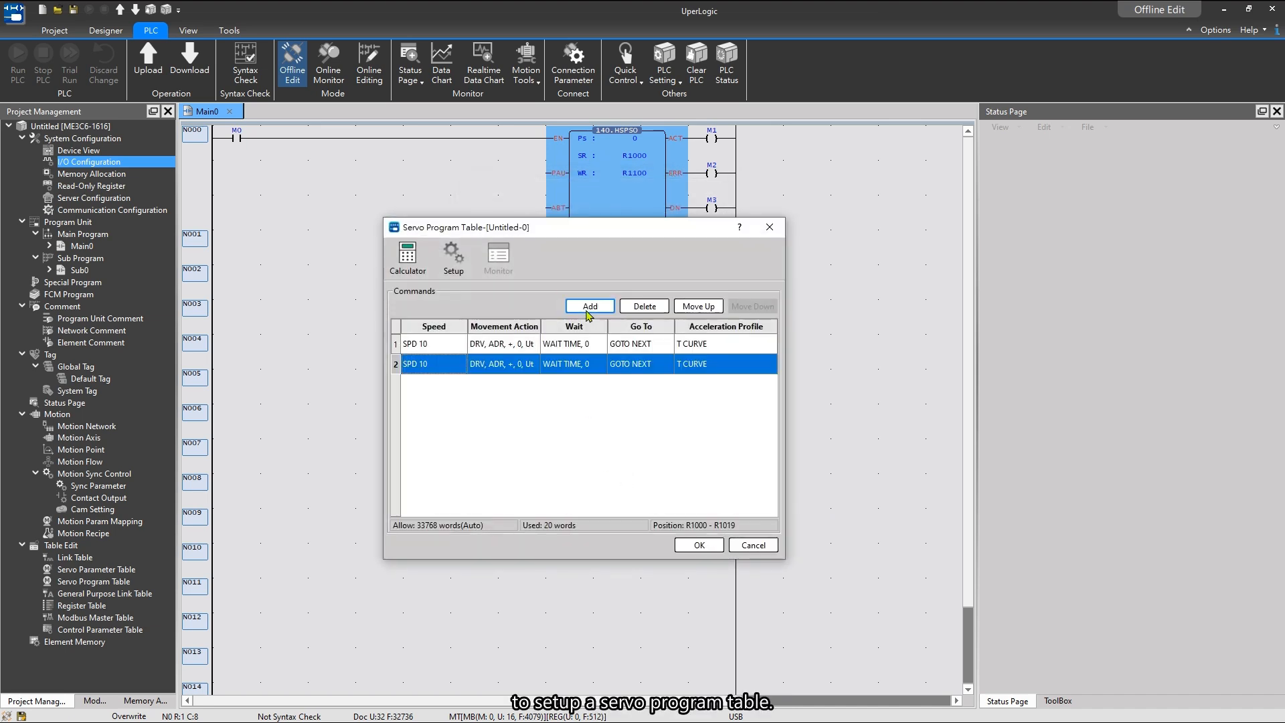
Set the first servo command's speed to 200000 and its movement amount to 30000.
{"action": "left_click", "coordinate": [587, 309]}
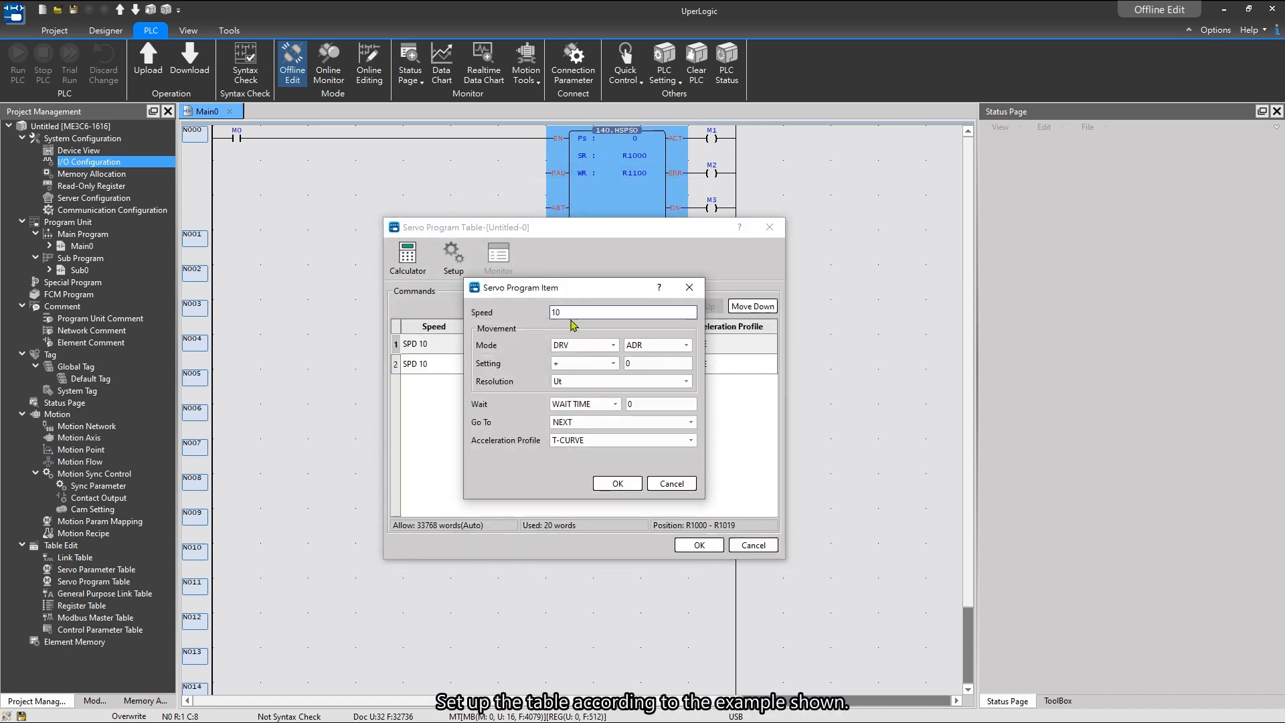
{"action": "double_click", "coordinate": [569, 312]}
{"action": "type", "text": "25"}
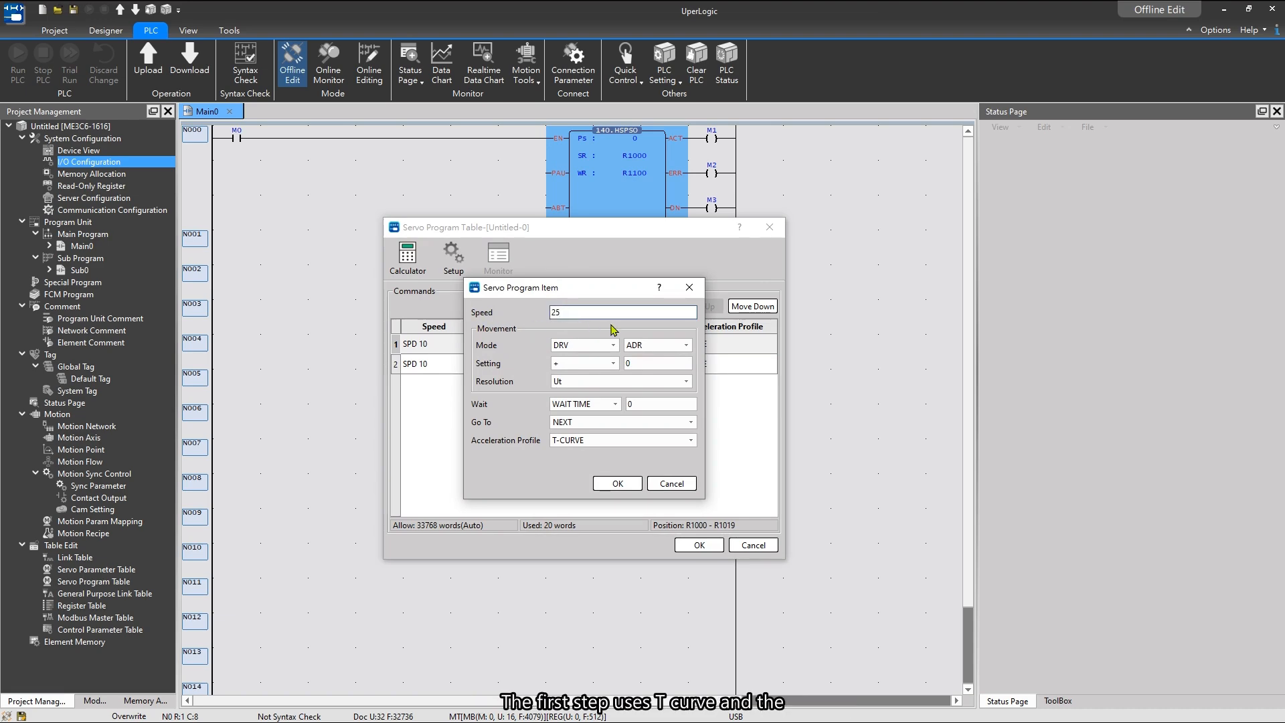
{"action": "type", "text": "00000"}
{"action": "left_click", "coordinate": [631, 364]}
{"action": "double_click", "coordinate": [632, 364]}
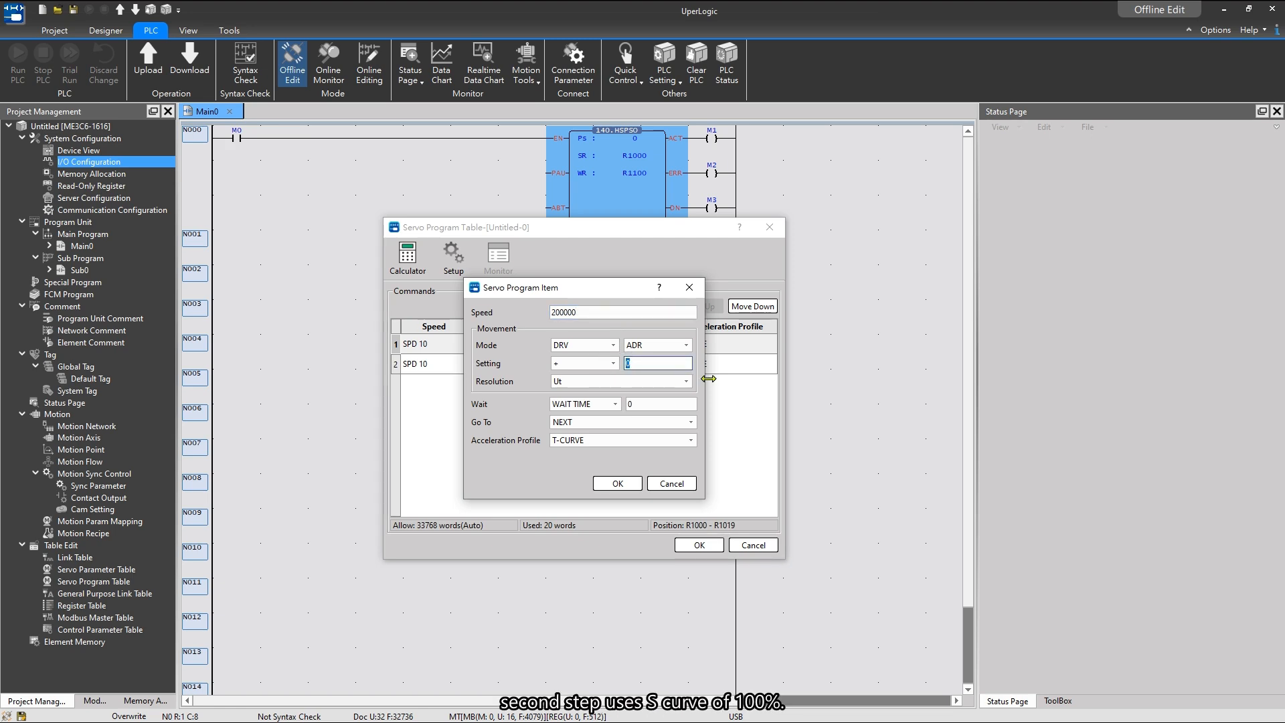
{"action": "type", "text": "30000"}
Set the first servo command's resolution to Ps, choose the T-CURVE acceleration profile, and confirm the command.
{"action": "left_click", "coordinate": [595, 381]}
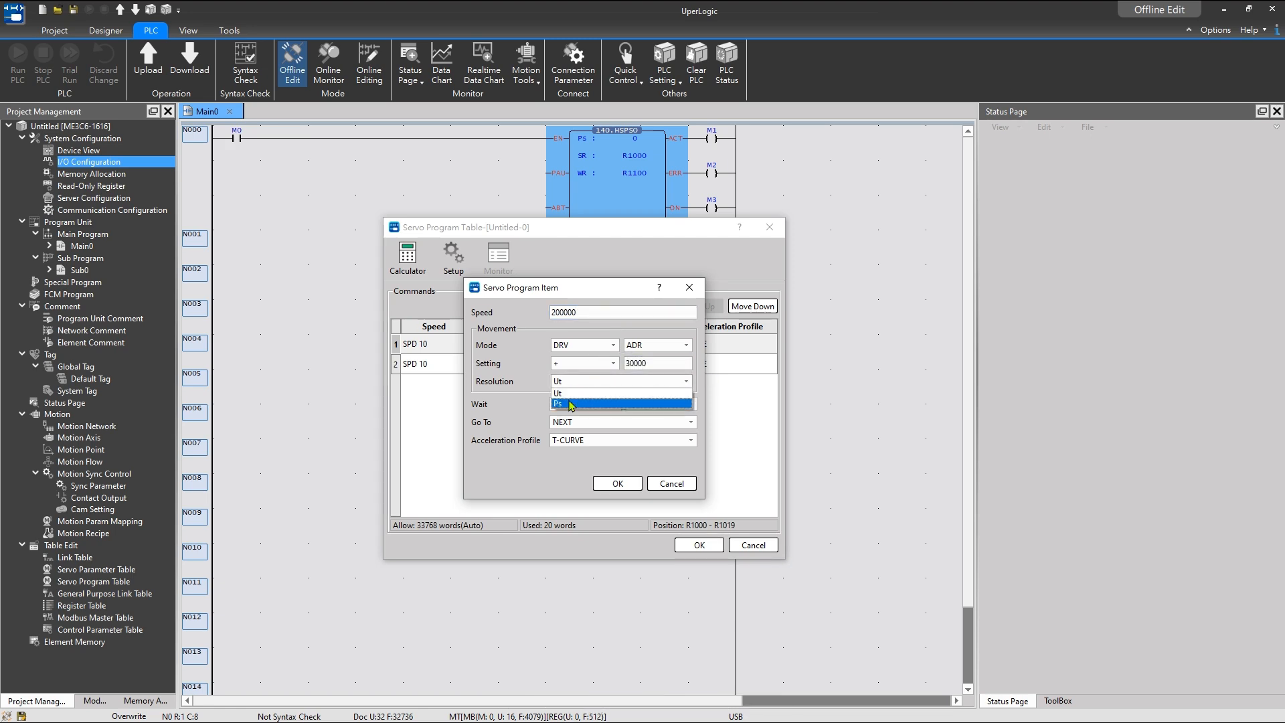
{"action": "left_click", "coordinate": [570, 401]}
{"action": "left_click", "coordinate": [599, 441]}
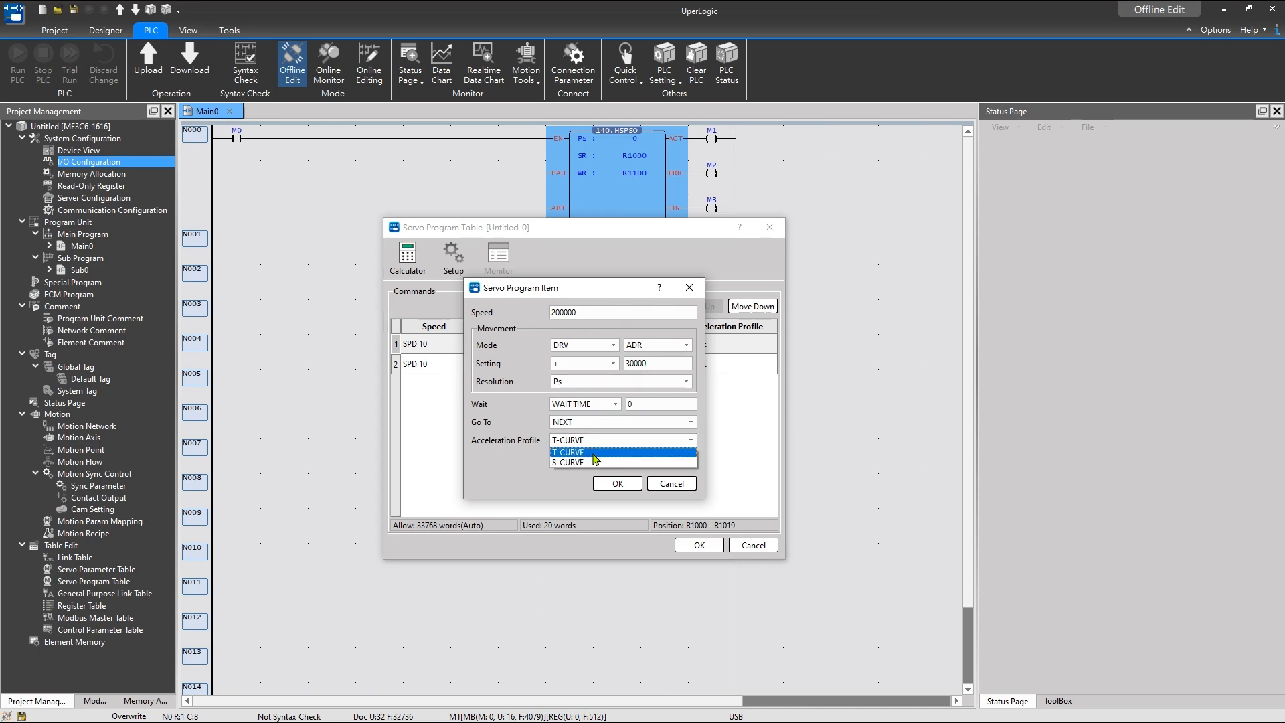
{"action": "left_click", "coordinate": [594, 453]}
{"action": "left_click", "coordinate": [617, 484]}
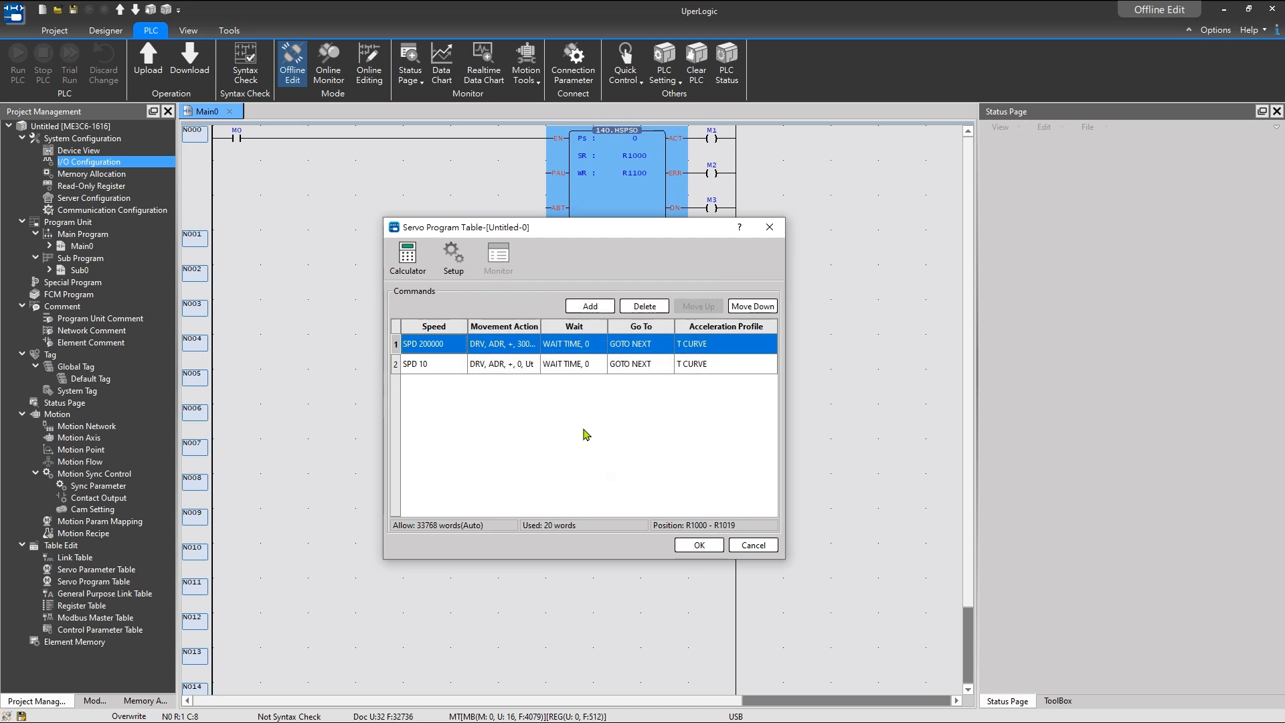
Set the second servo command's speed to 200000 and its movement amount to 30000 with resolution Ps.
{"action": "left_click", "coordinate": [508, 362]}
{"action": "double_click", "coordinate": [508, 364]}
{"action": "type", "text": "200000"}
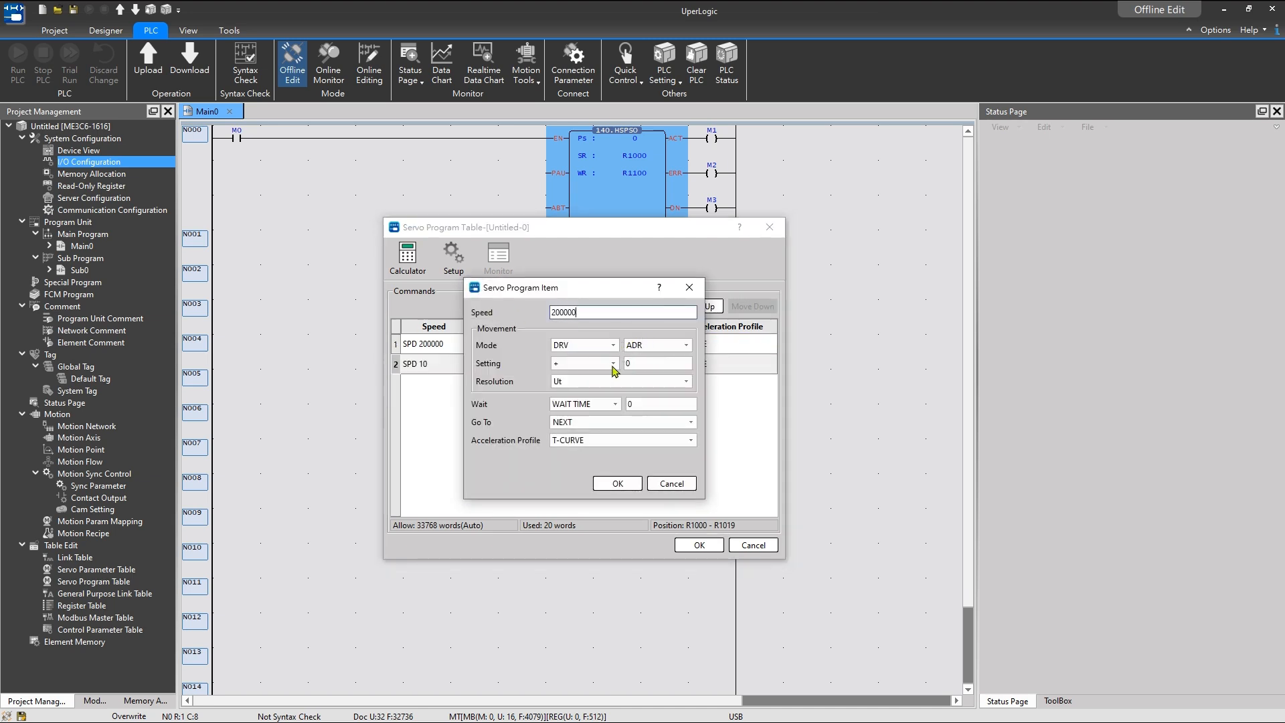
{"action": "left_click", "coordinate": [639, 365]}
{"action": "type", "text": "300"}
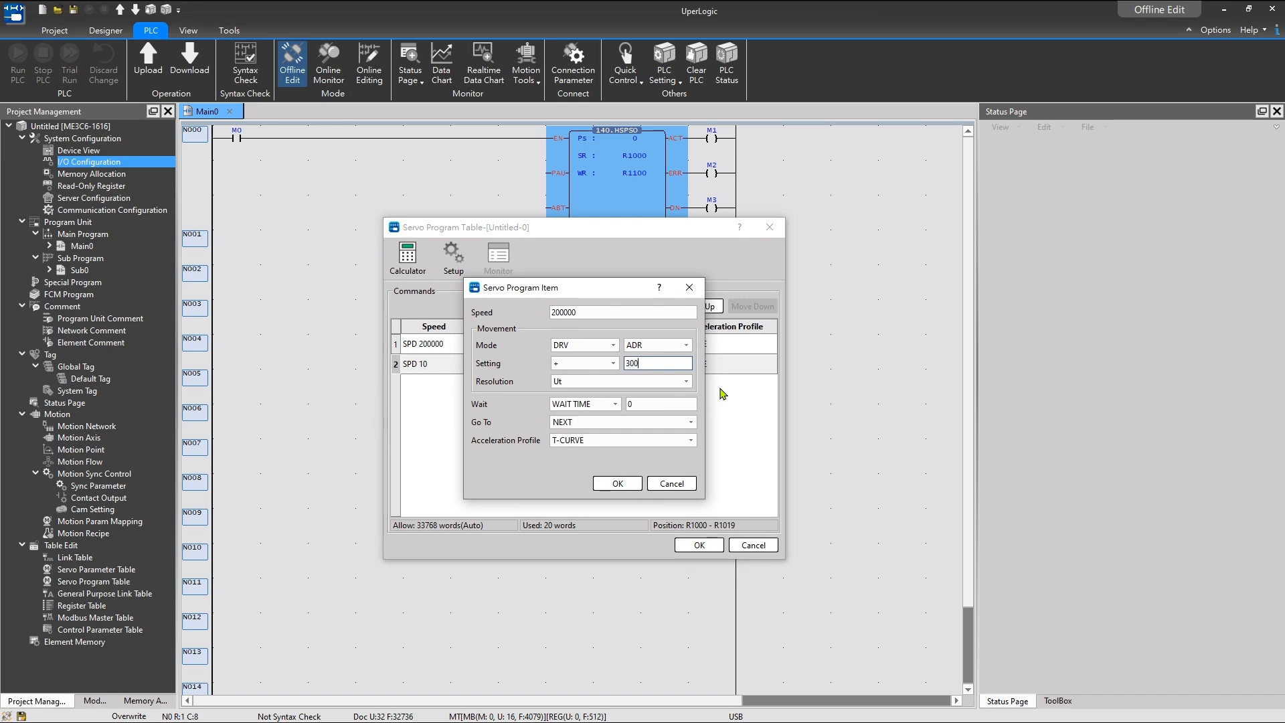
{"action": "type", "text": "00"}
{"action": "left_click", "coordinate": [594, 382]}
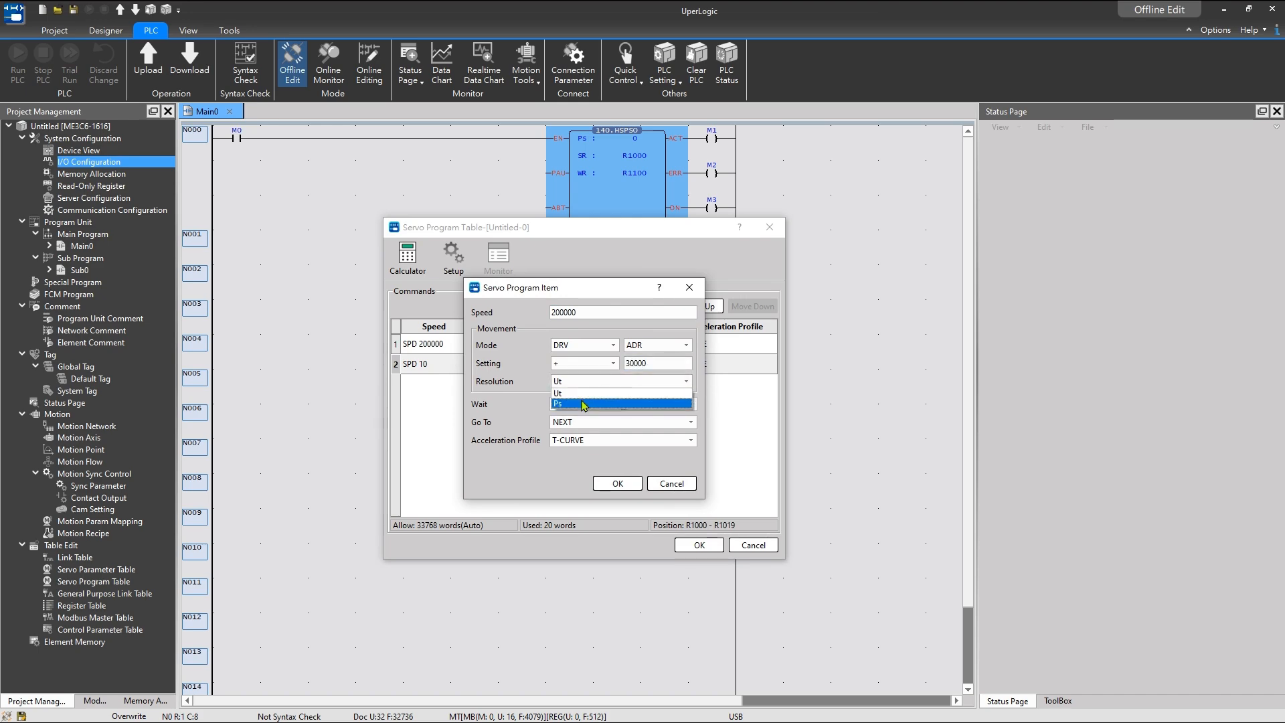
{"action": "left_click", "coordinate": [584, 404]}
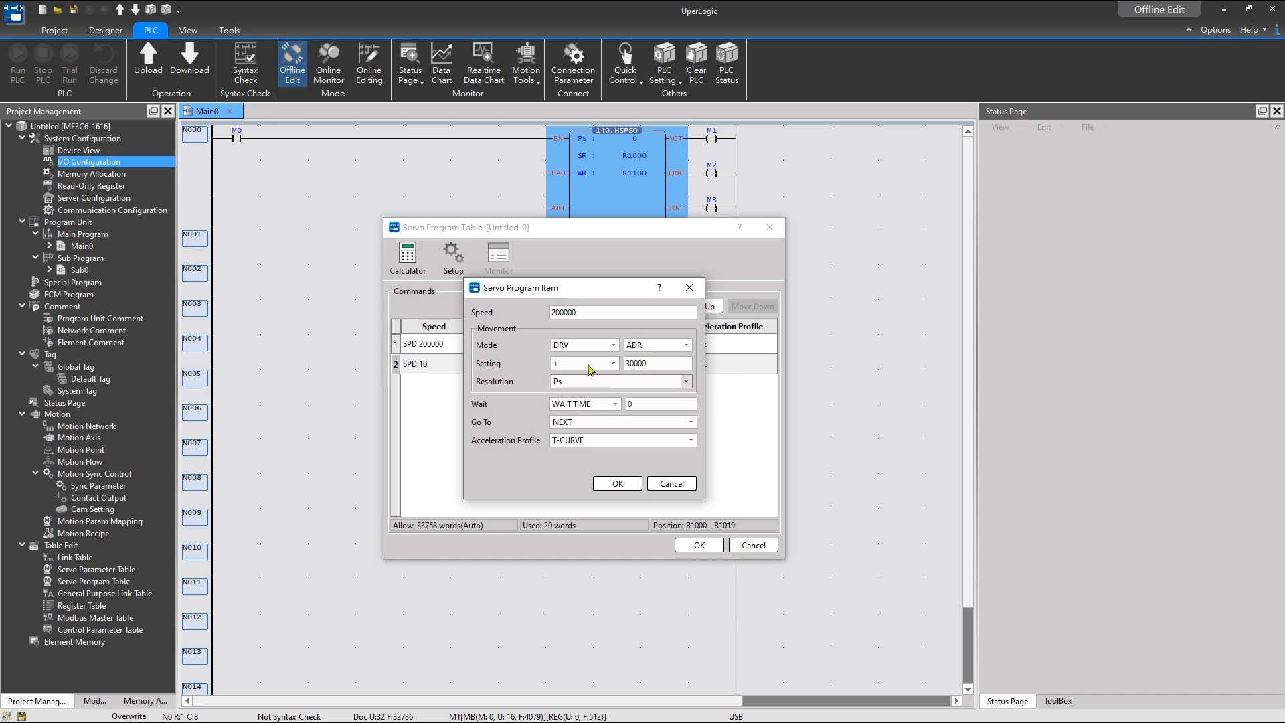
Make the second servo command's movement direction negative, choose the S-CURVE profile at 100%, and confirm the command.
{"action": "left_click", "coordinate": [589, 367]}
{"action": "left_click", "coordinate": [581, 385]}
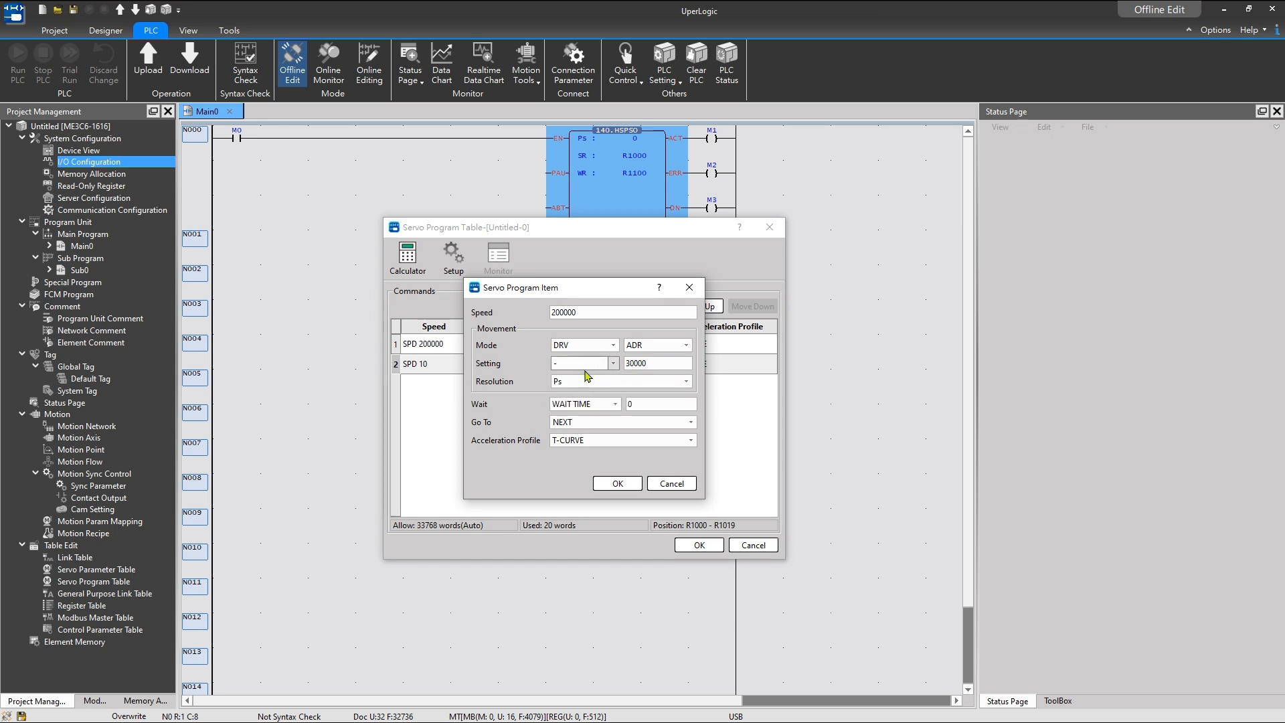
{"action": "left_click", "coordinate": [590, 441]}
{"action": "left_click", "coordinate": [589, 461]}
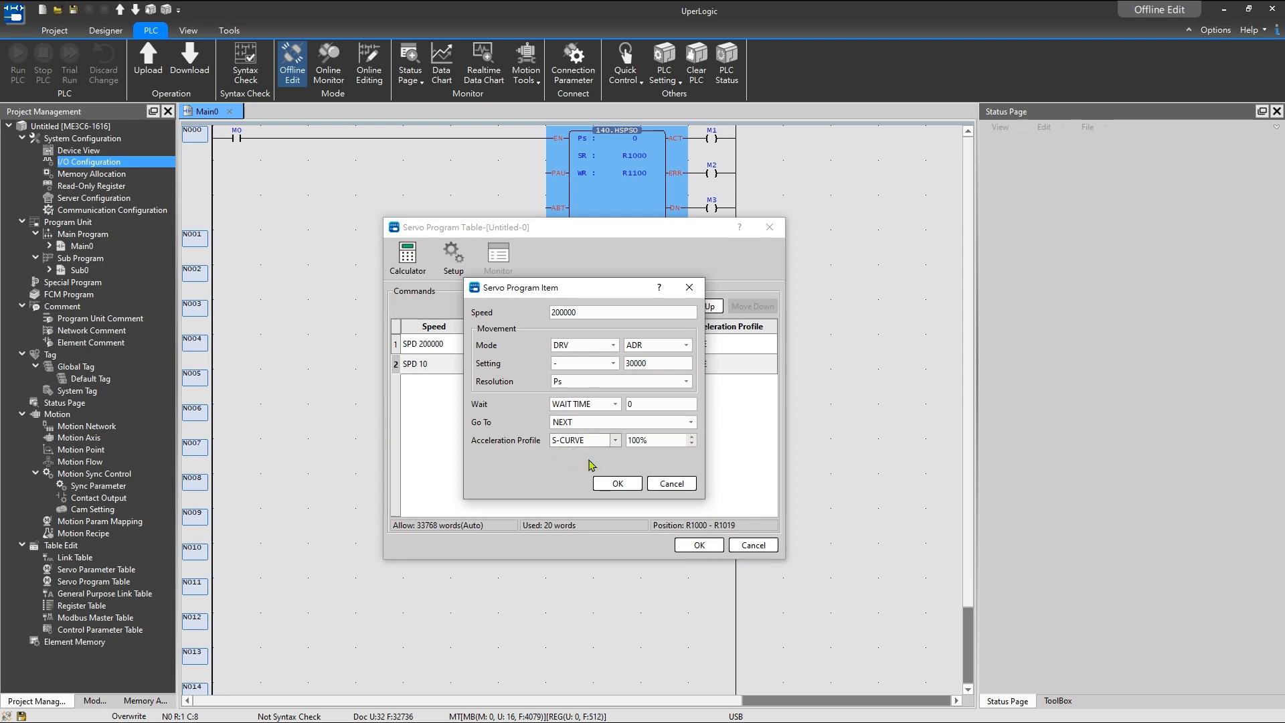
{"action": "left_click", "coordinate": [630, 482]}
Widen the Movement Action column of the servo program table to review both commands in full.
{"action": "left_click", "coordinate": [571, 346]}
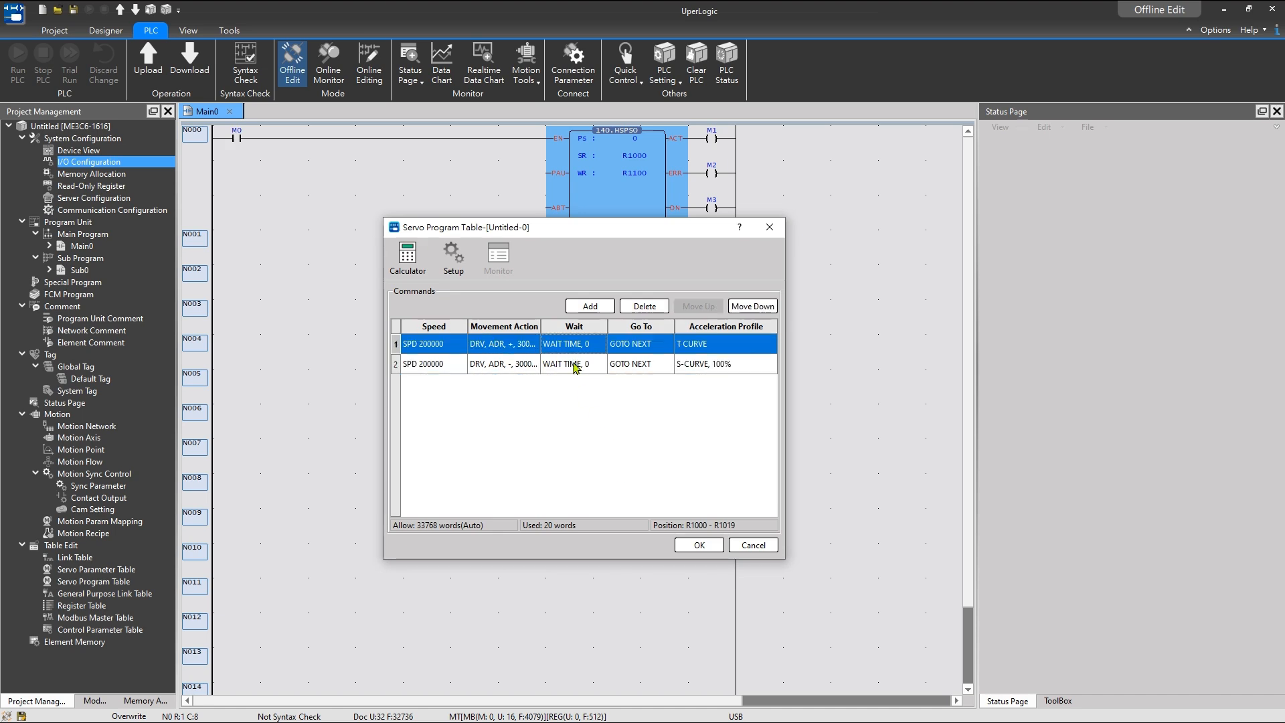
{"action": "left_click", "coordinate": [564, 362]}
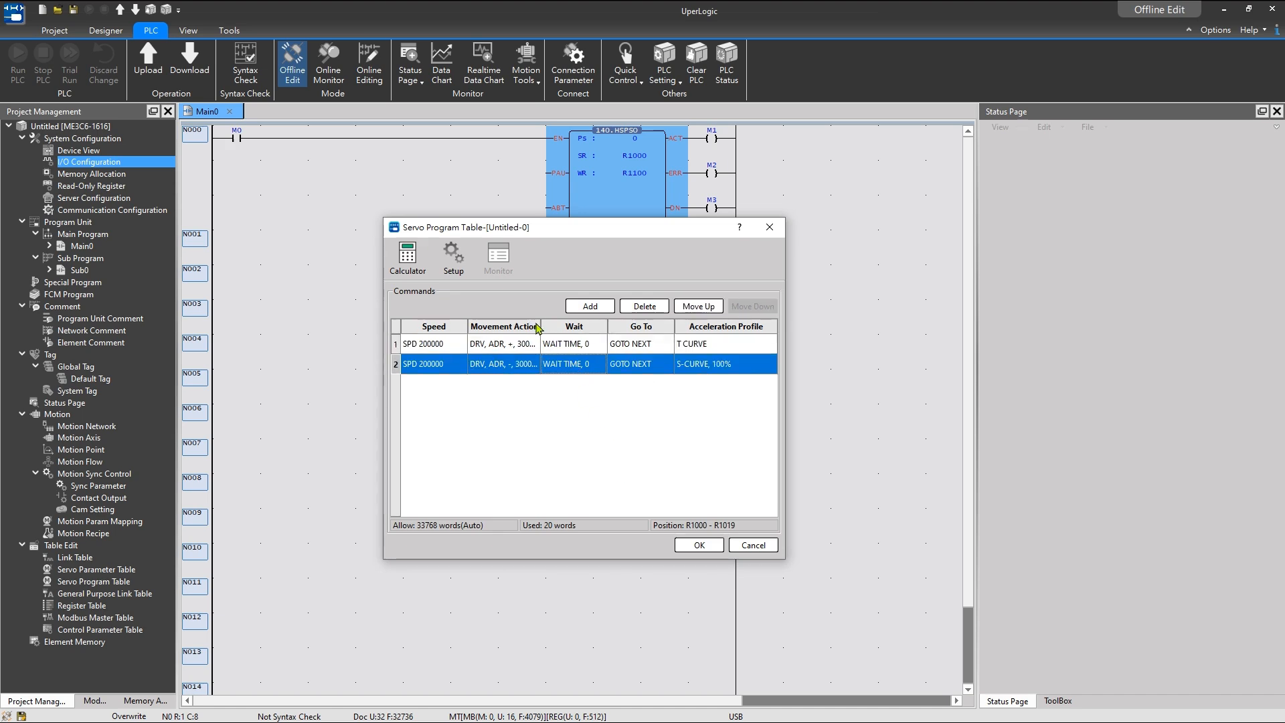
{"action": "left_click_drag", "start_coordinate": [541, 326], "coordinate": [571, 326]}
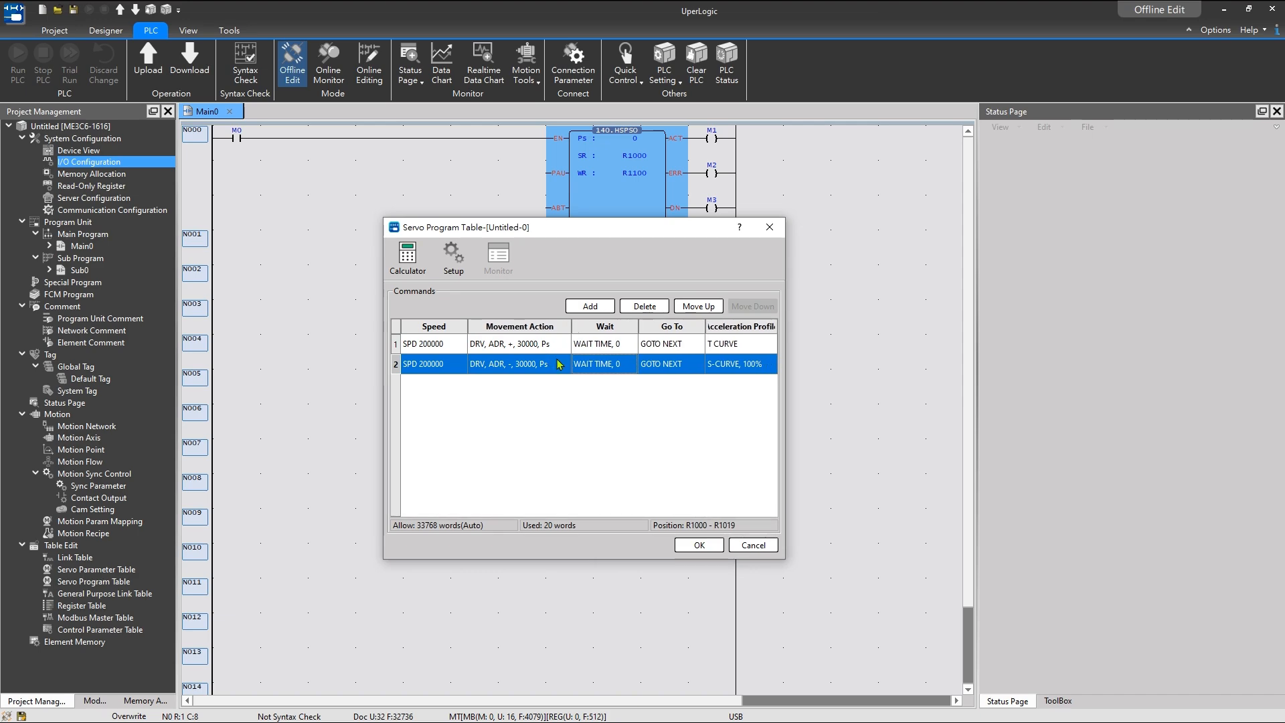
Confirm the two-command servo program table and create a new status page with its default name.
{"action": "left_click", "coordinate": [699, 546]}
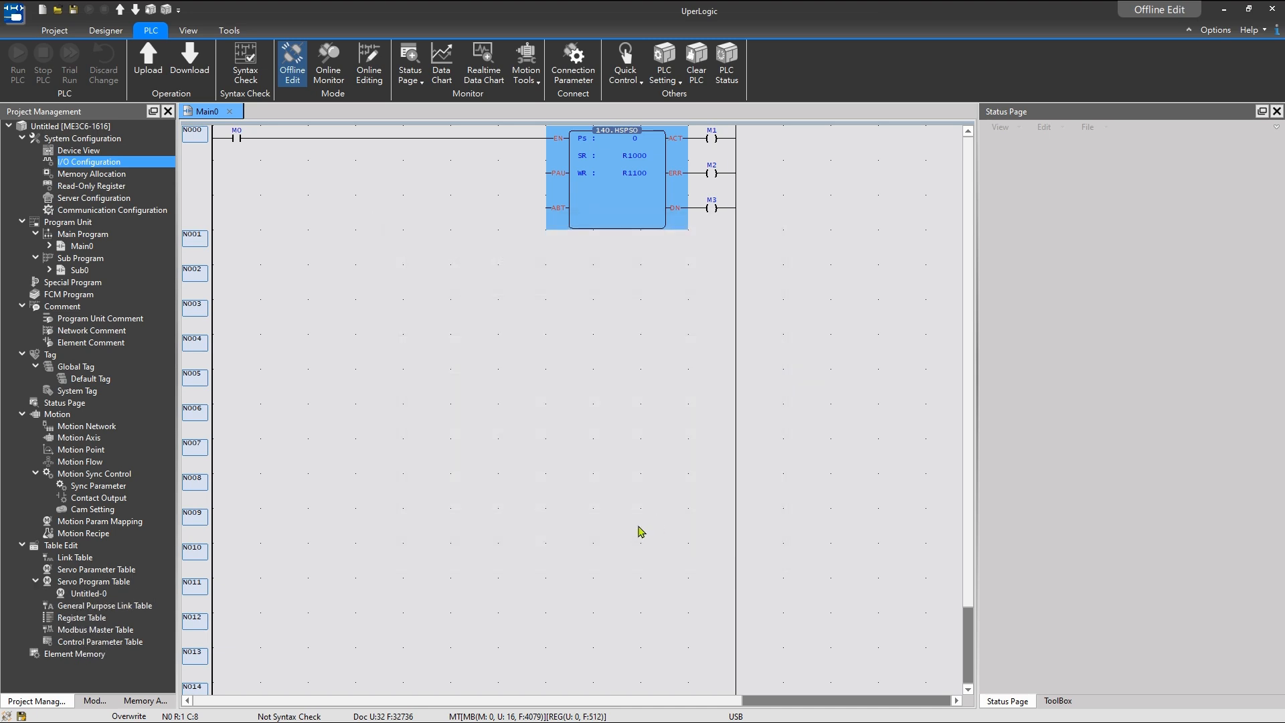
{"action": "left_click", "coordinate": [416, 80]}
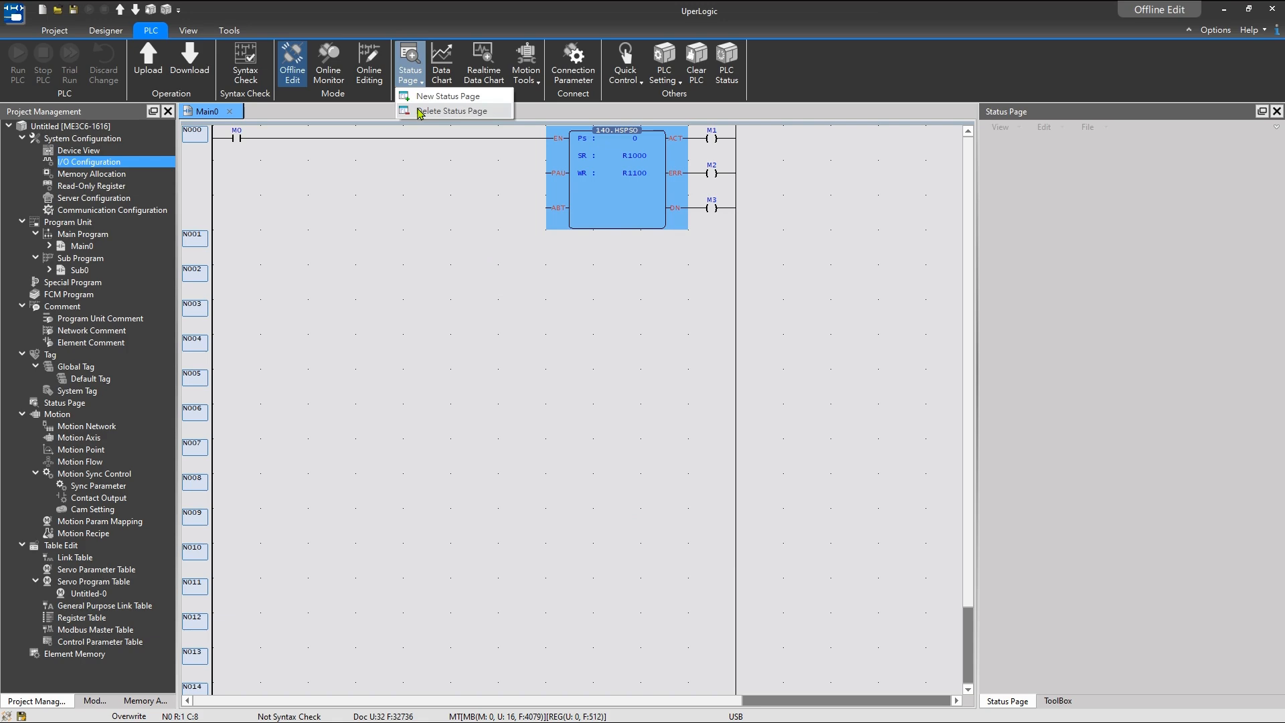
{"action": "left_click", "coordinate": [421, 101]}
{"action": "left_click", "coordinate": [627, 387]}
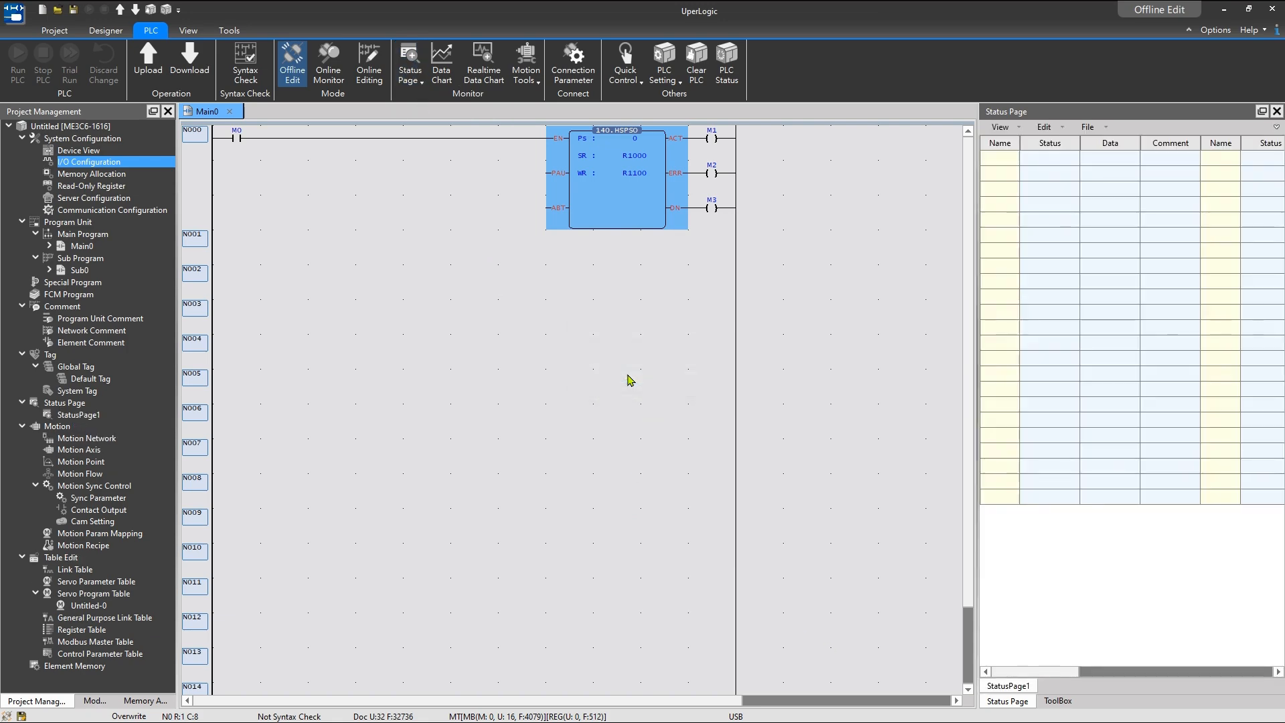
Add the registers DR35328 and DR35336 to the first two rows of the status page.
{"action": "left_click", "coordinate": [1004, 161]}
{"action": "type", "text": "DR"}
{"action": "key", "text": "Return"}
{"action": "type", "text": "D"}
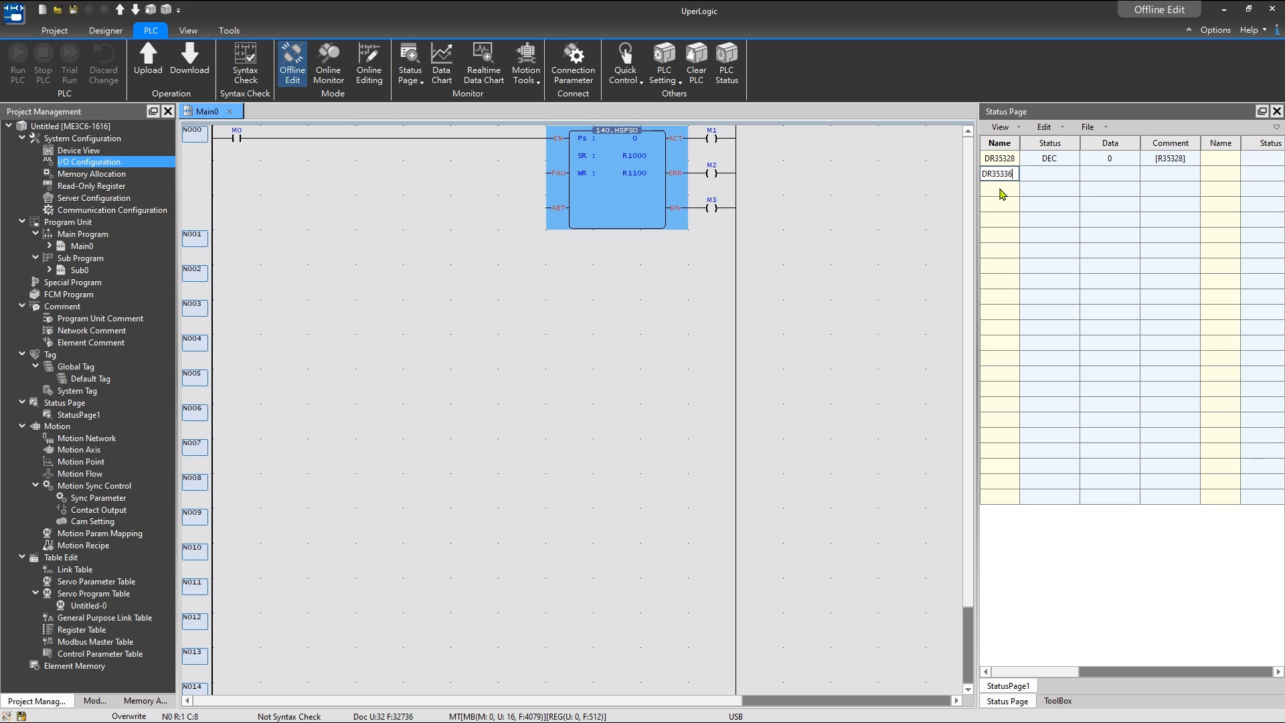
{"action": "type", "text": "R35336"}
{"action": "key", "text": "Return"}
Download all project items to the PLC over the USB1:FATEK M PLC Series connection.
{"action": "left_click", "coordinate": [190, 67]}
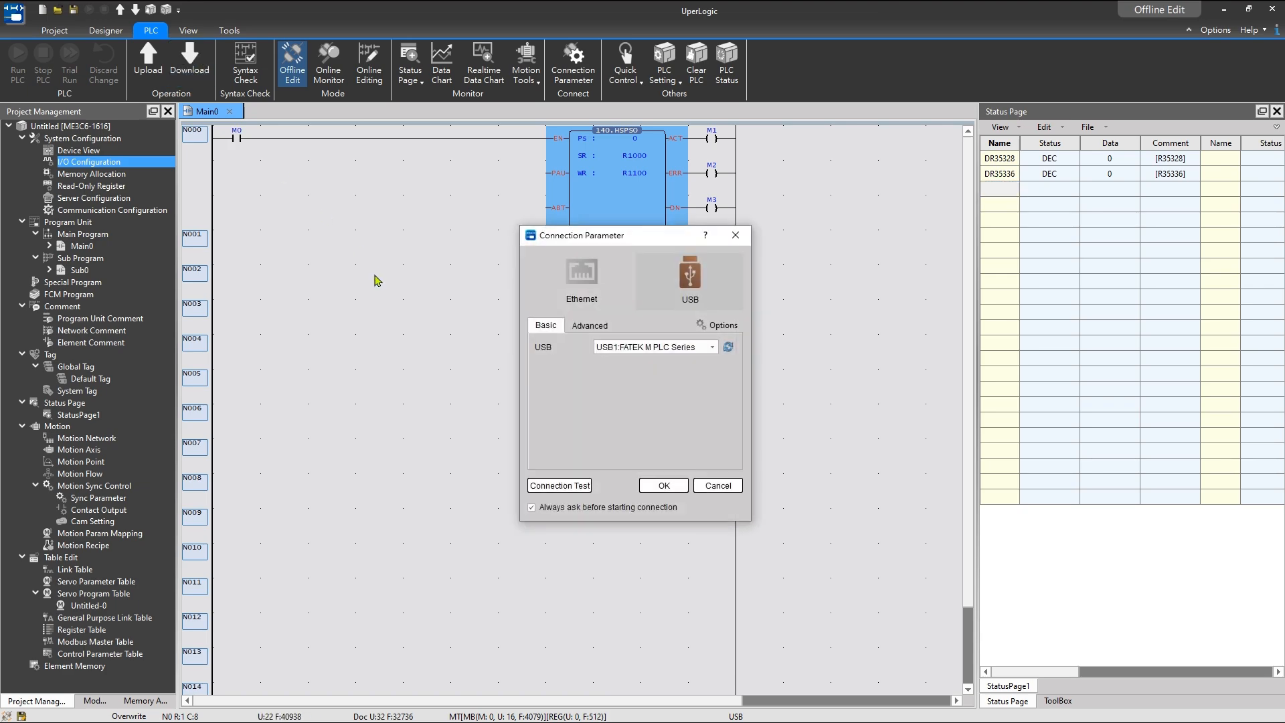
{"action": "left_click", "coordinate": [656, 485]}
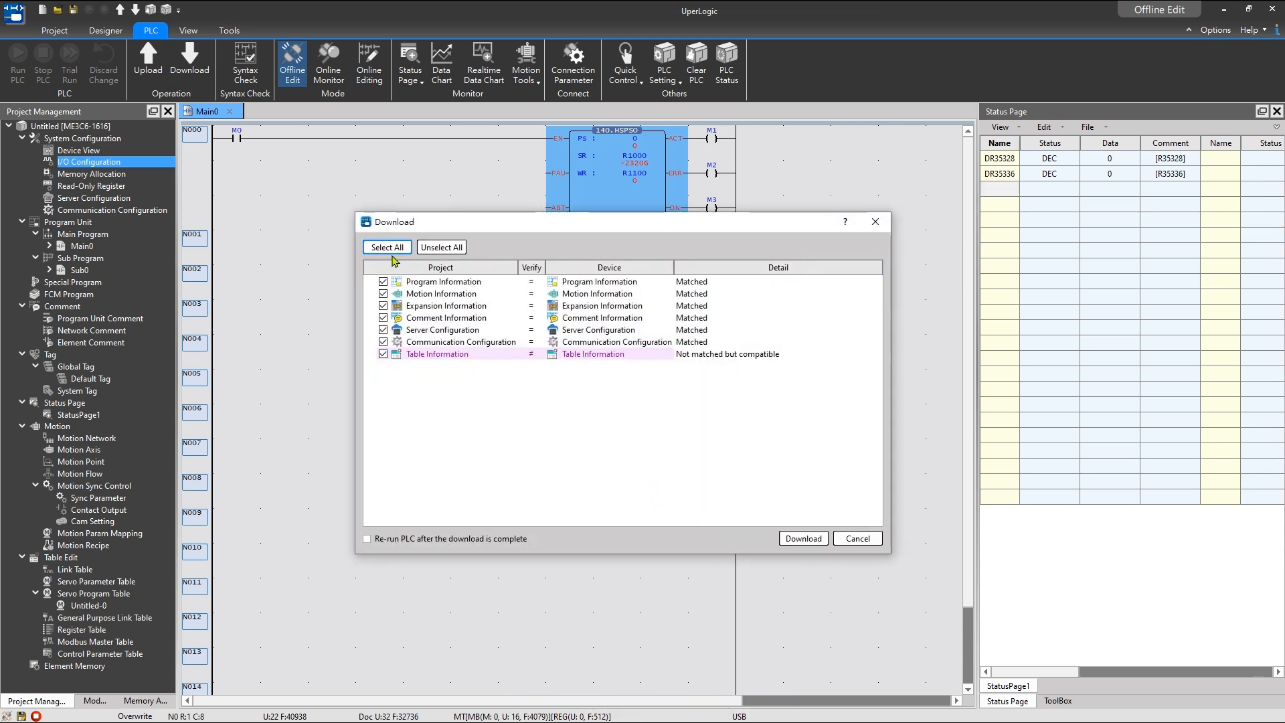
{"action": "left_click", "coordinate": [794, 539]}
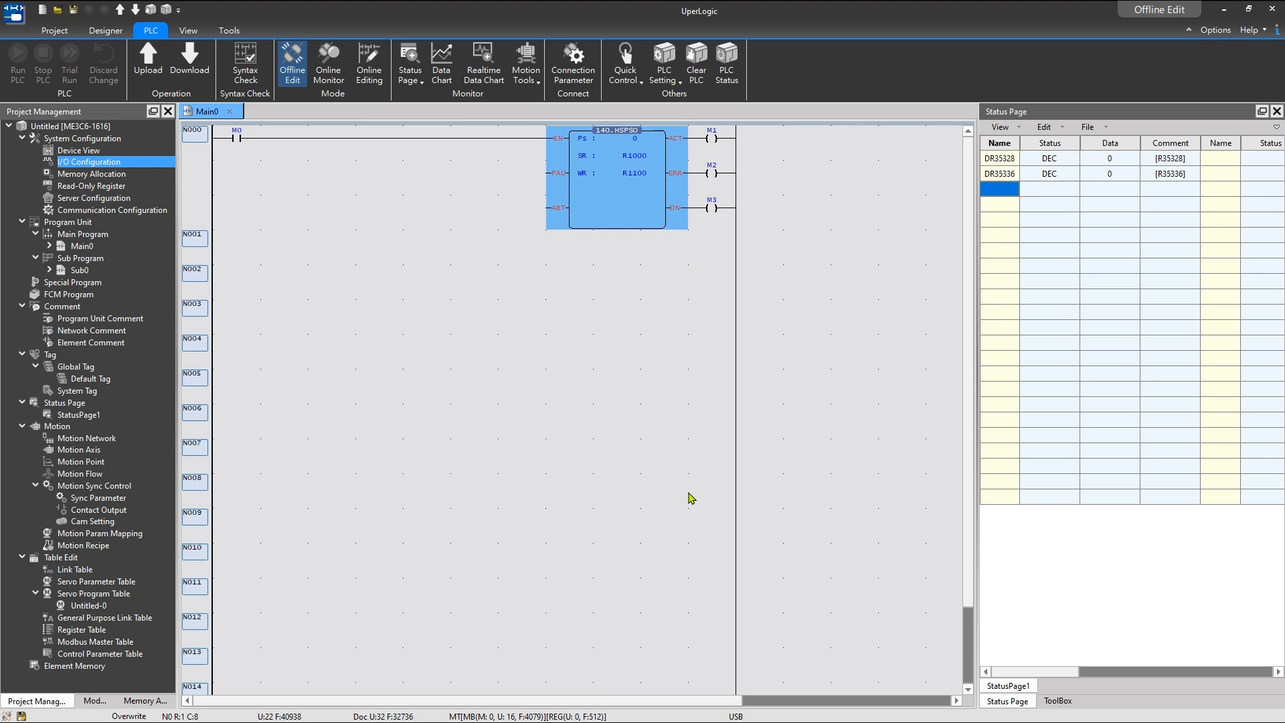
Connect to the PLC over USB in Online Editing mode and set the PLC running.
{"action": "left_click", "coordinate": [338, 81]}
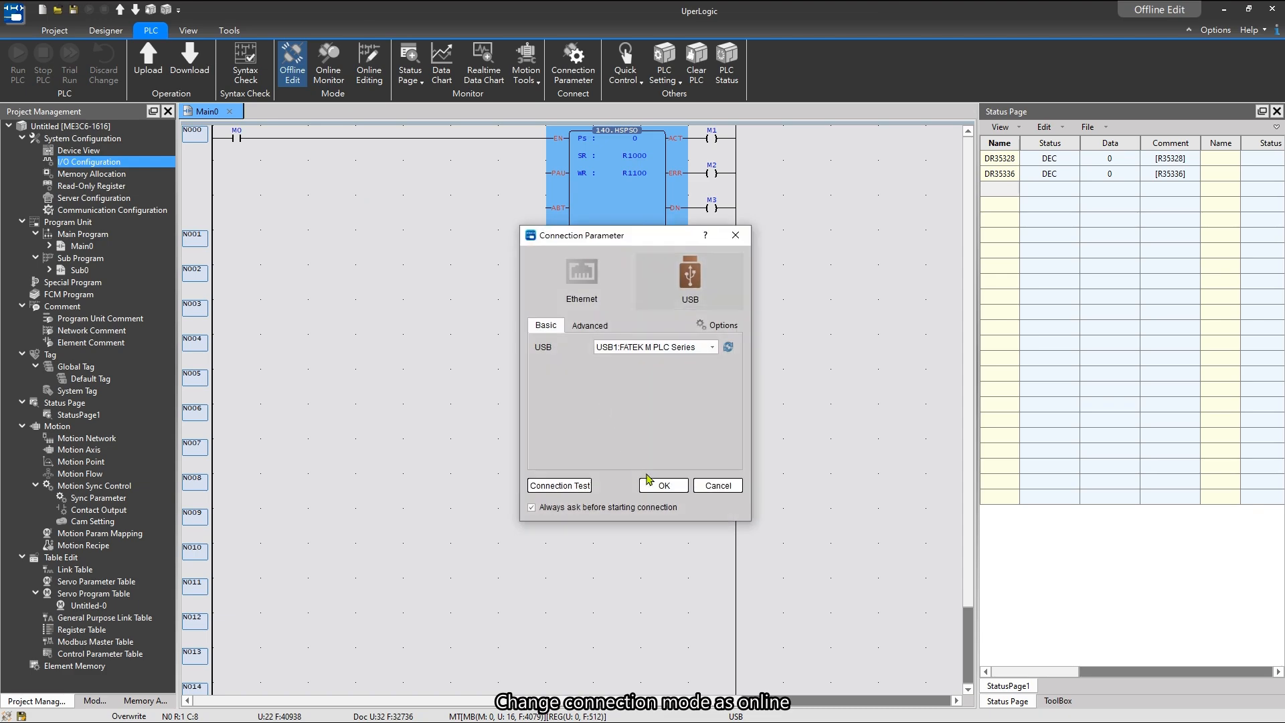
{"action": "left_click", "coordinate": [648, 481]}
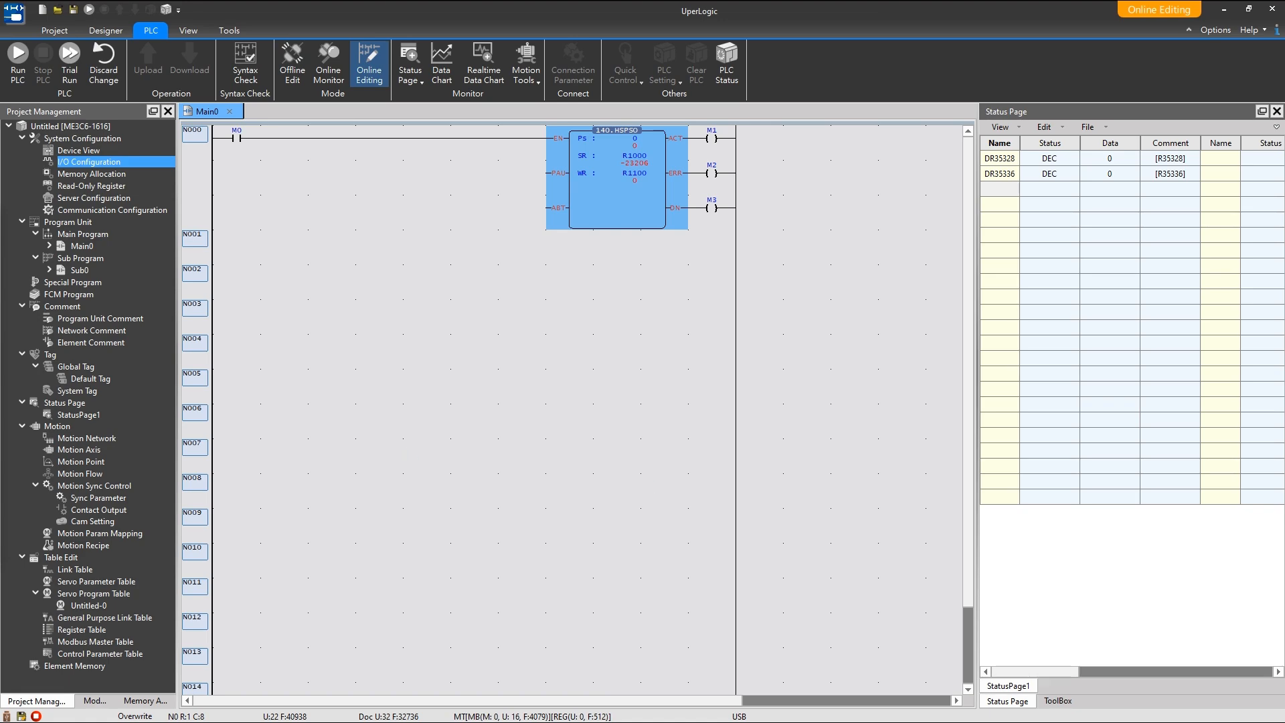
{"action": "left_click_drag", "start_coordinate": [251, 264], "coordinate": [574, 270]}
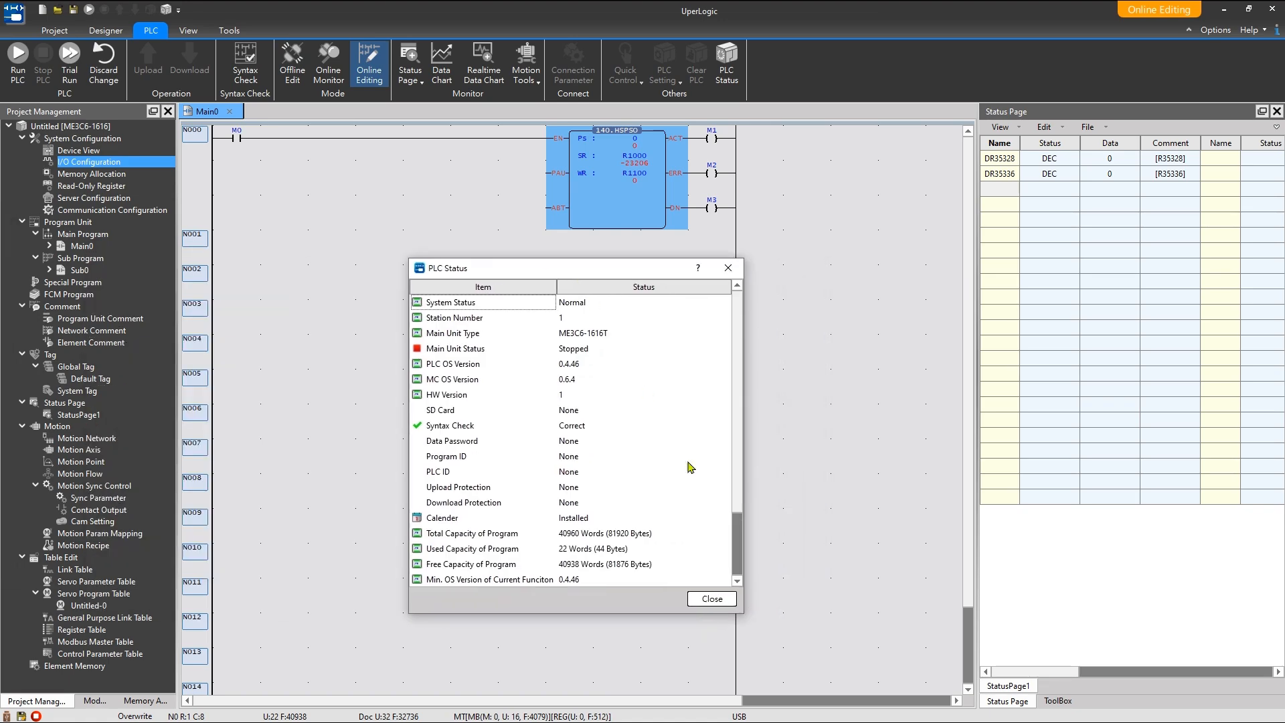
{"action": "left_click", "coordinate": [725, 598]}
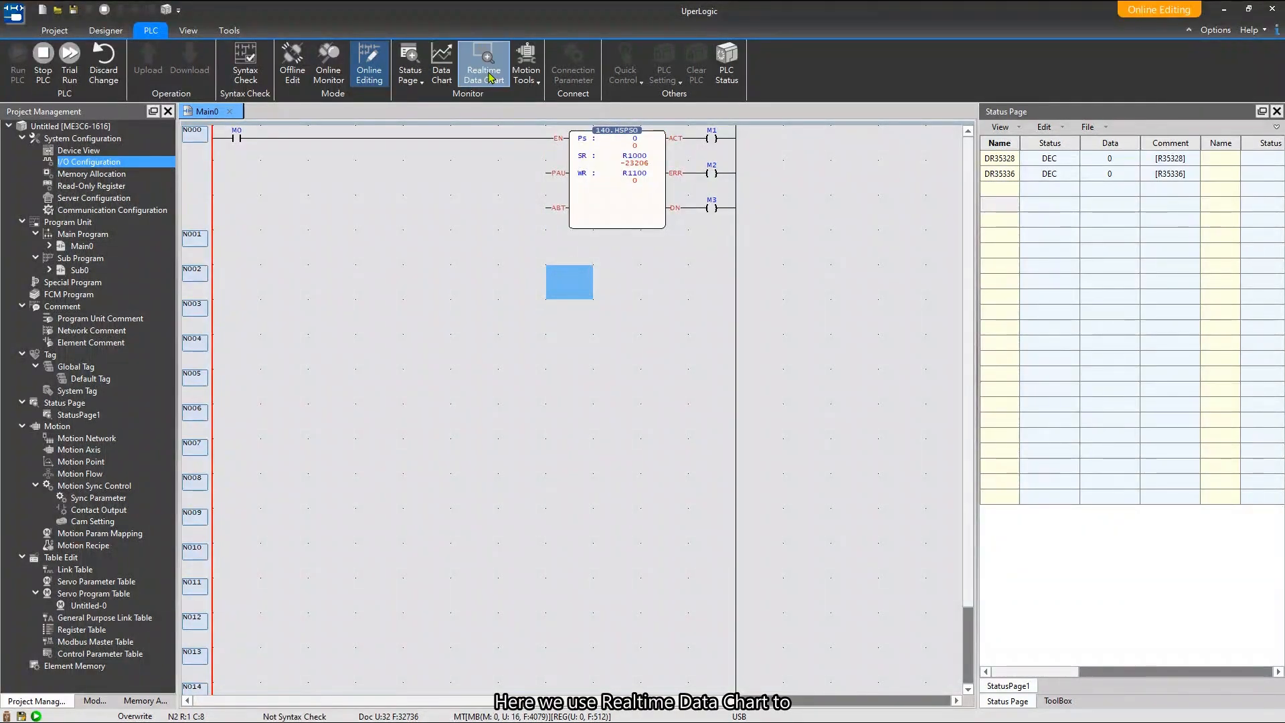
Open the Realtime Data Chart and create a custom monitor item for address R35328 with data type INT32.
{"action": "left_click", "coordinate": [491, 78]}
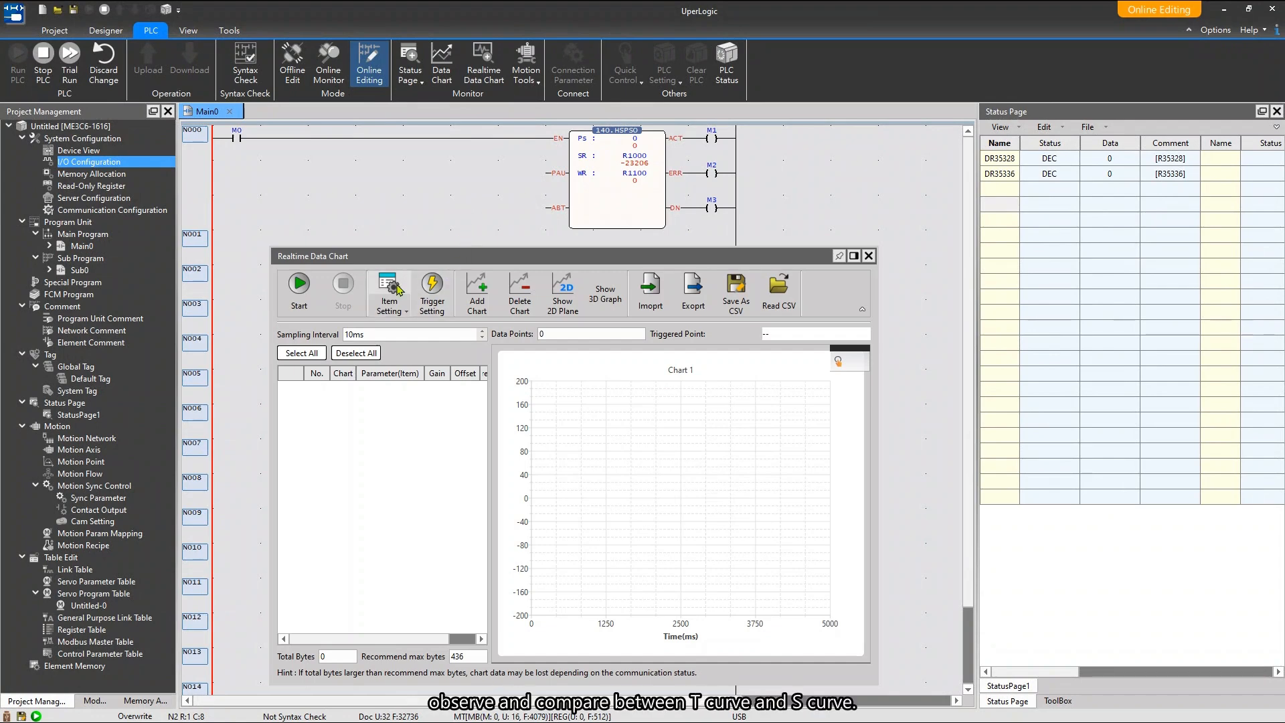
{"action": "left_click", "coordinate": [397, 289]}
{"action": "left_click", "coordinate": [521, 363]}
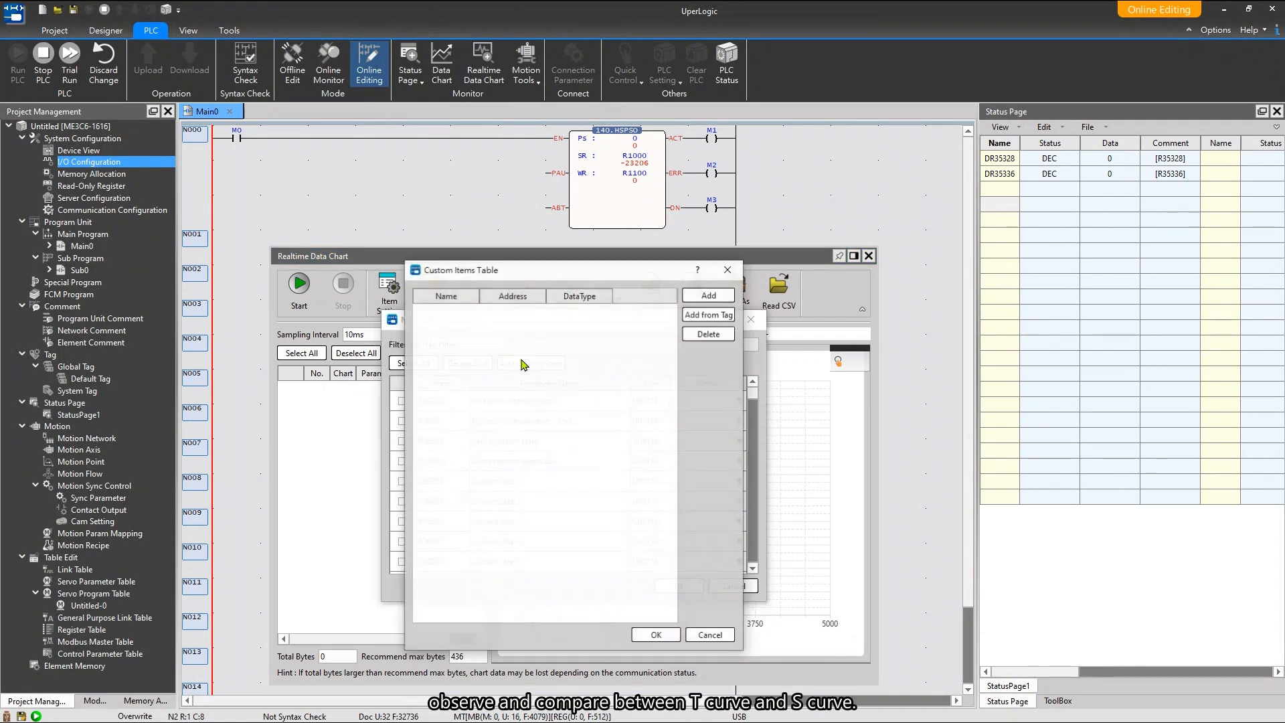
{"action": "left_click", "coordinate": [709, 295]}
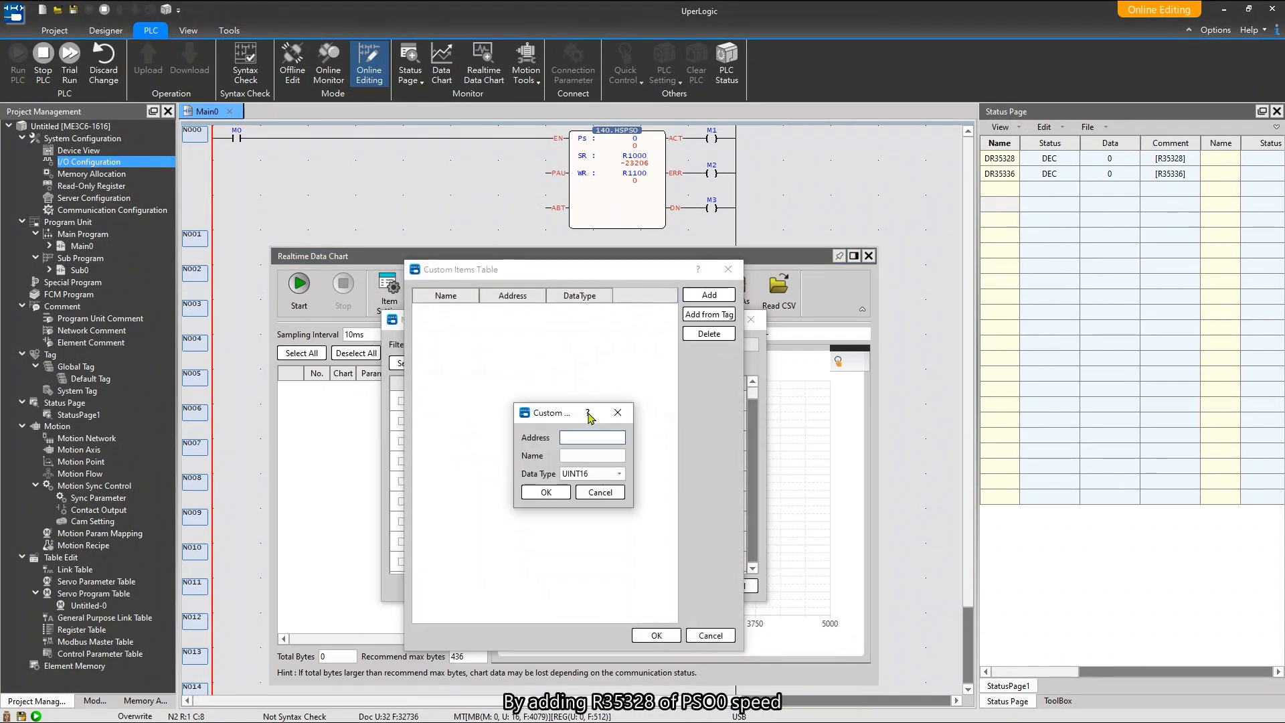
{"action": "type", "text": "R35"}
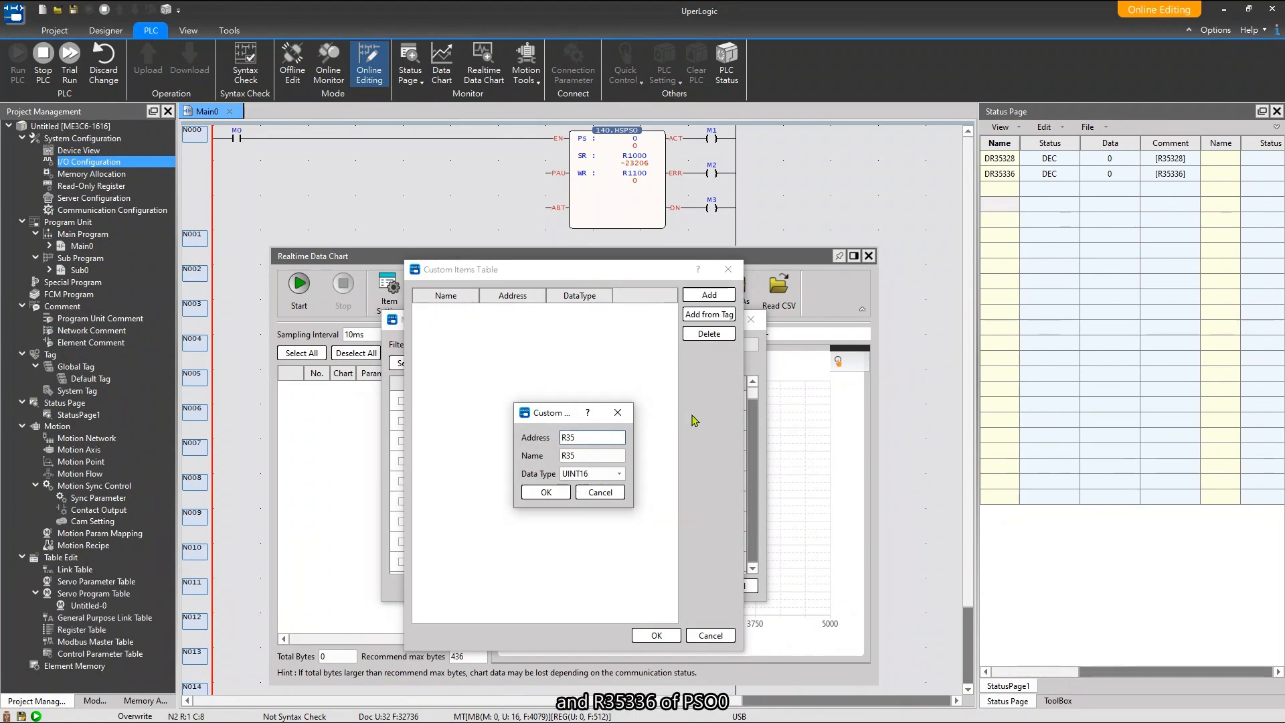
{"action": "type", "text": "328"}
{"action": "left_click", "coordinate": [589, 475]}
{"action": "left_click", "coordinate": [575, 516]}
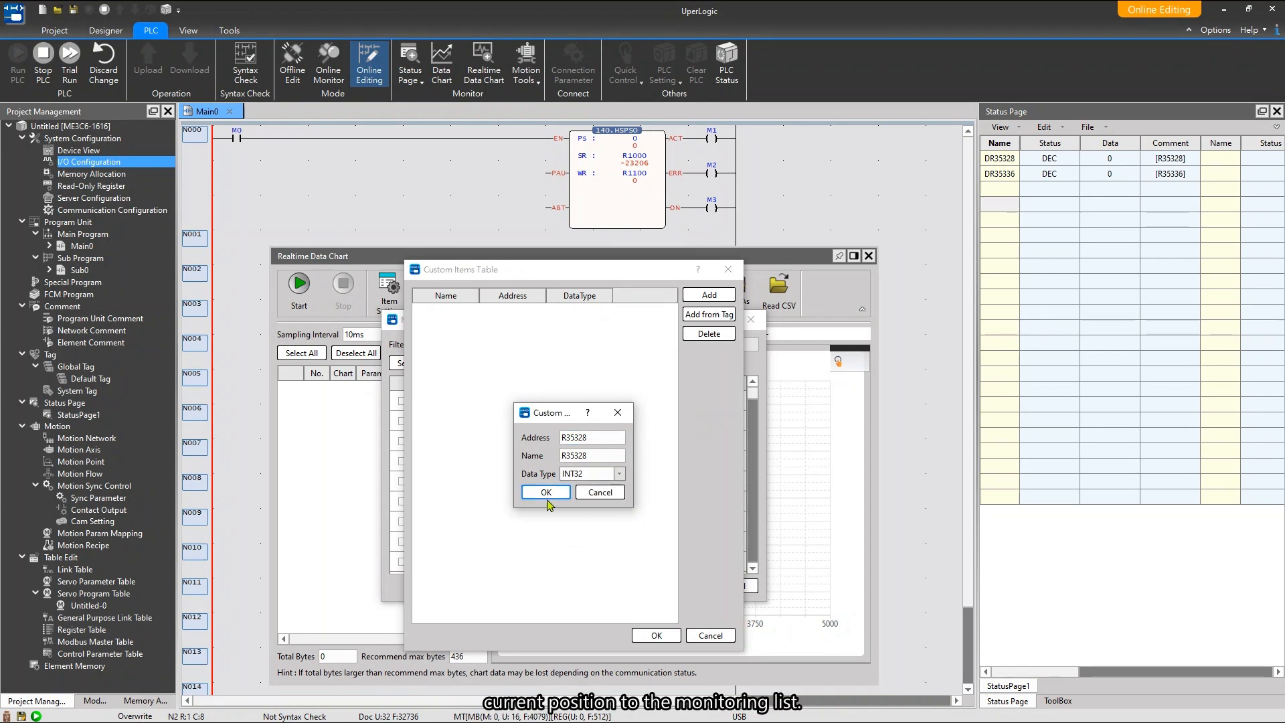
{"action": "left_click", "coordinate": [546, 494]}
Create a second custom monitor item for R35336 as INT32 and apply both items to the chart.
{"action": "left_click", "coordinate": [709, 295]}
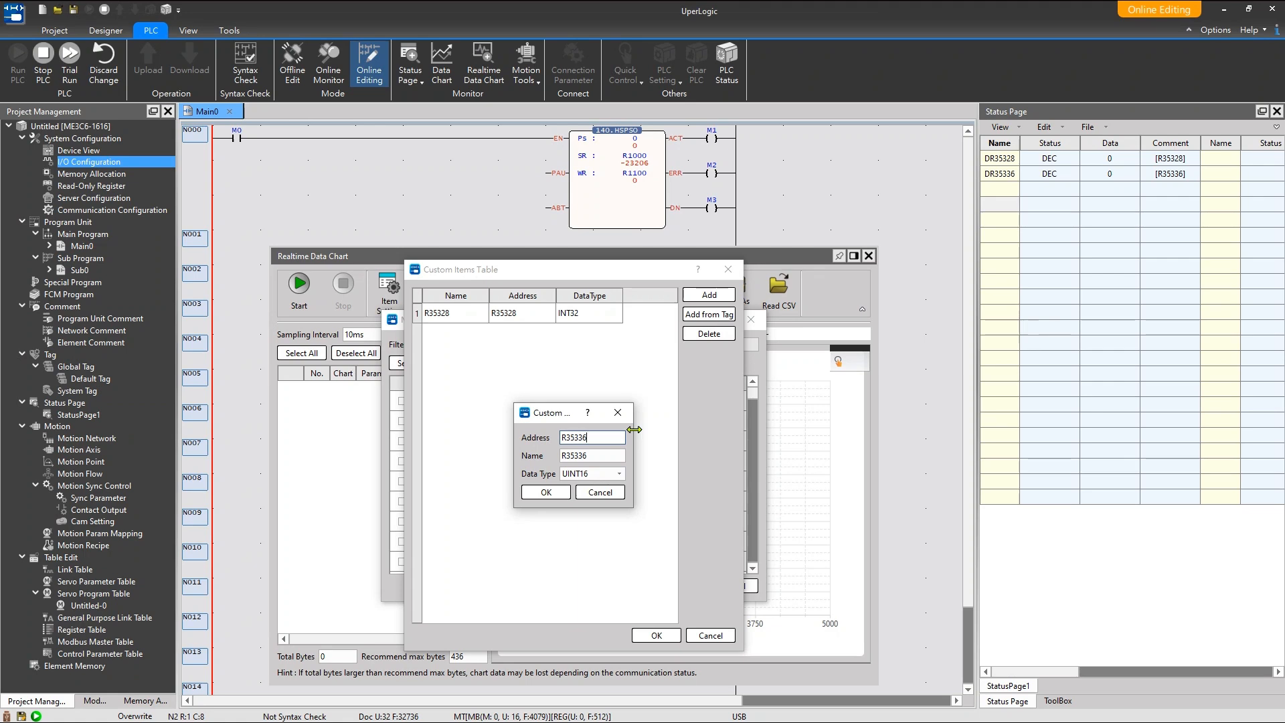
{"action": "left_click", "coordinate": [593, 474]}
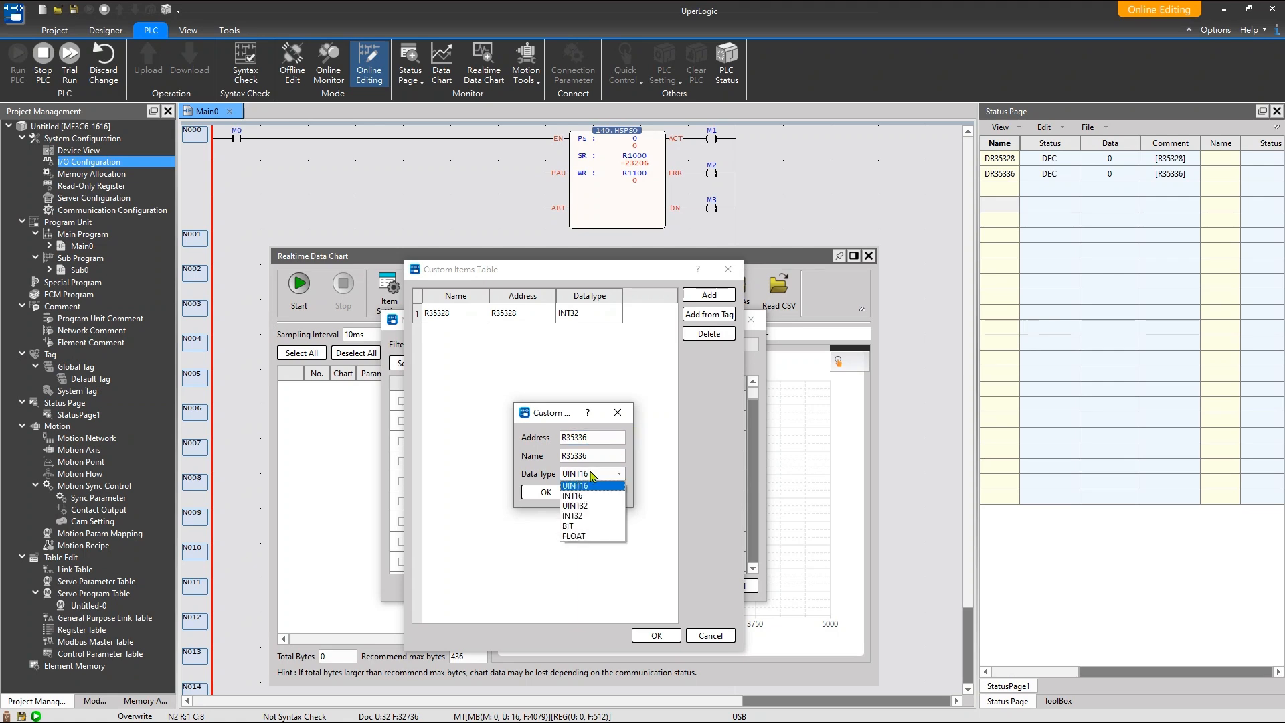
{"action": "left_click", "coordinate": [589, 516]}
{"action": "left_click", "coordinate": [546, 493]}
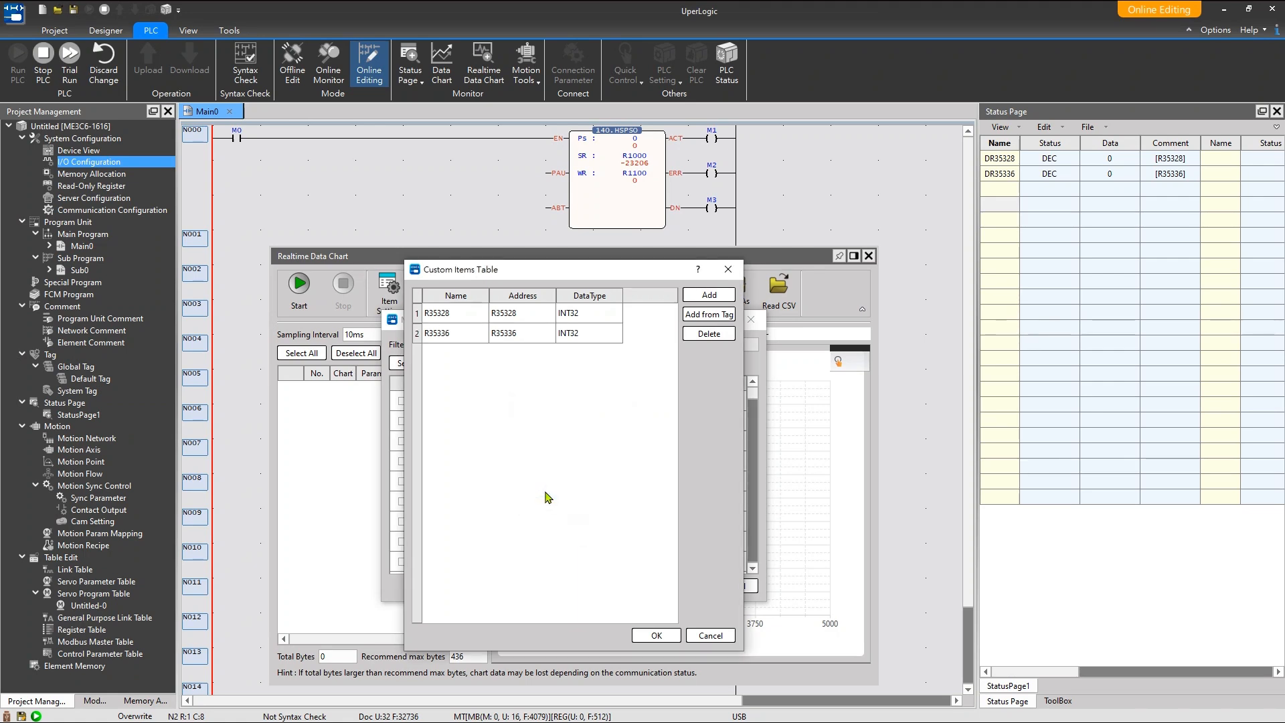
{"action": "left_click", "coordinate": [668, 635]}
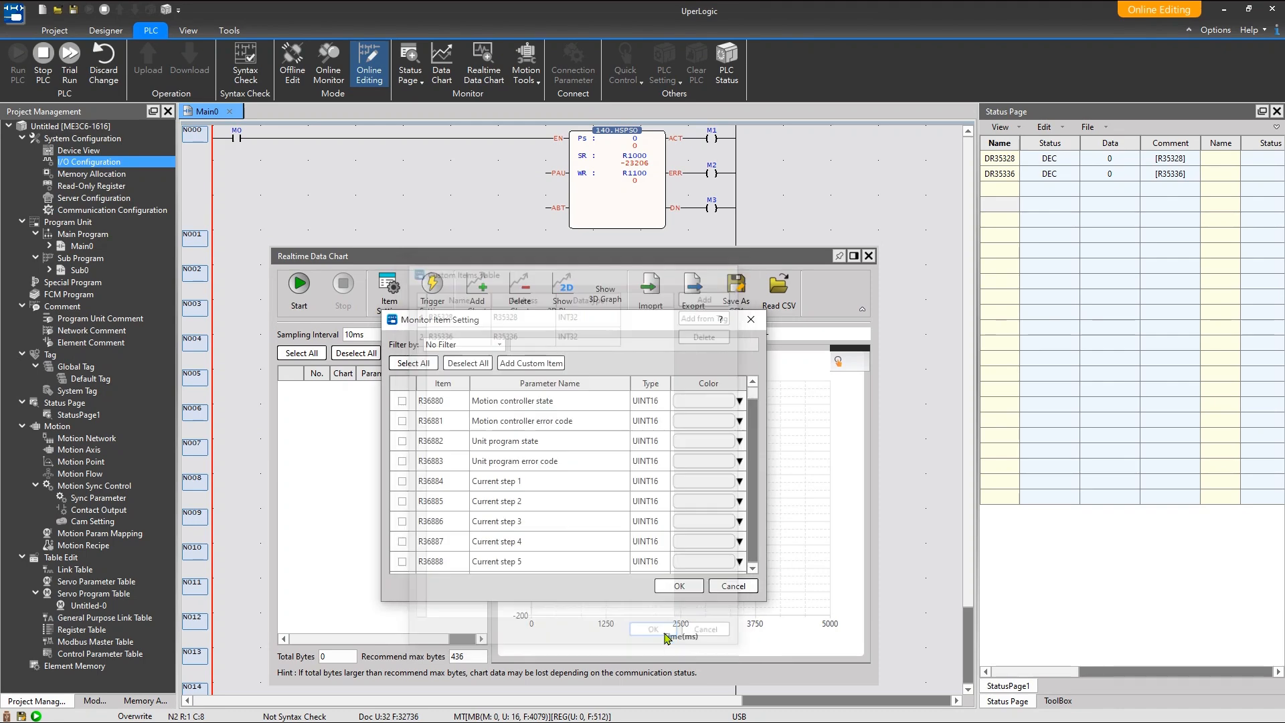
{"action": "left_click", "coordinate": [666, 592]}
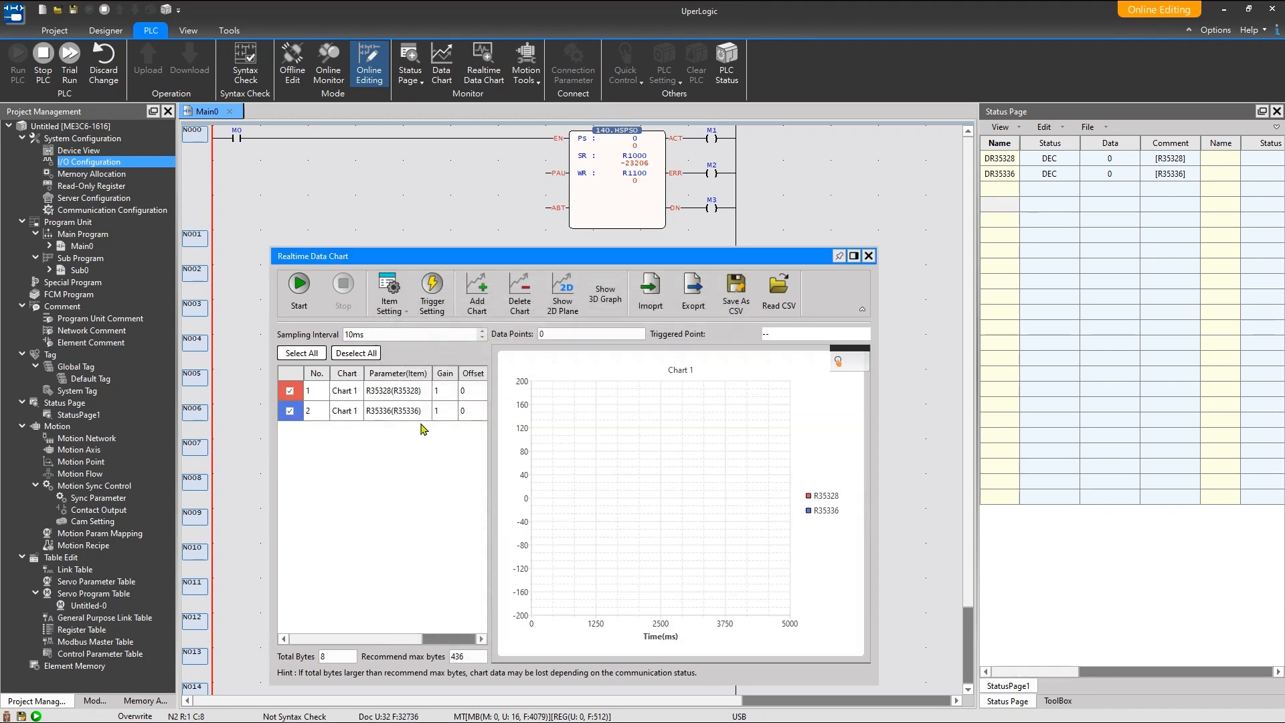
Add the contact M0 to the status page, leaving one empty row below DR35336.
{"action": "left_click", "coordinate": [991, 207]}
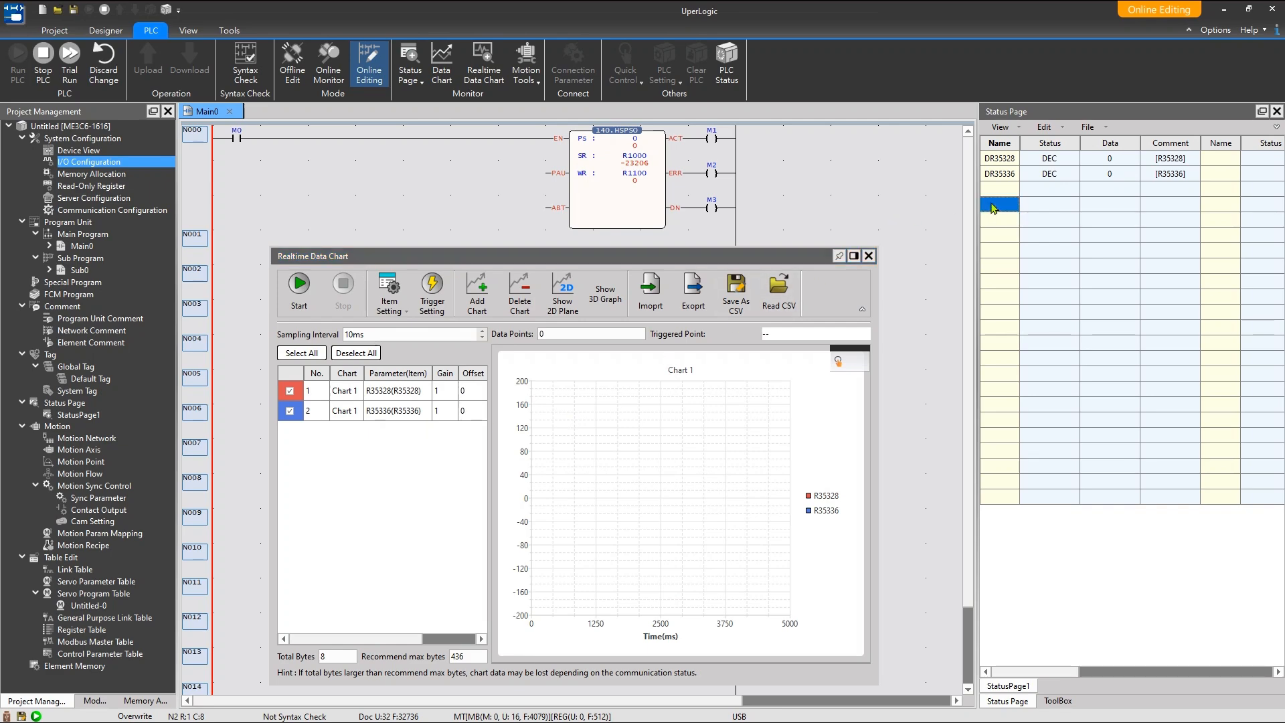
{"action": "left_click", "coordinate": [991, 205]}
{"action": "type", "text": "M0"}
{"action": "key", "text": "Return"}
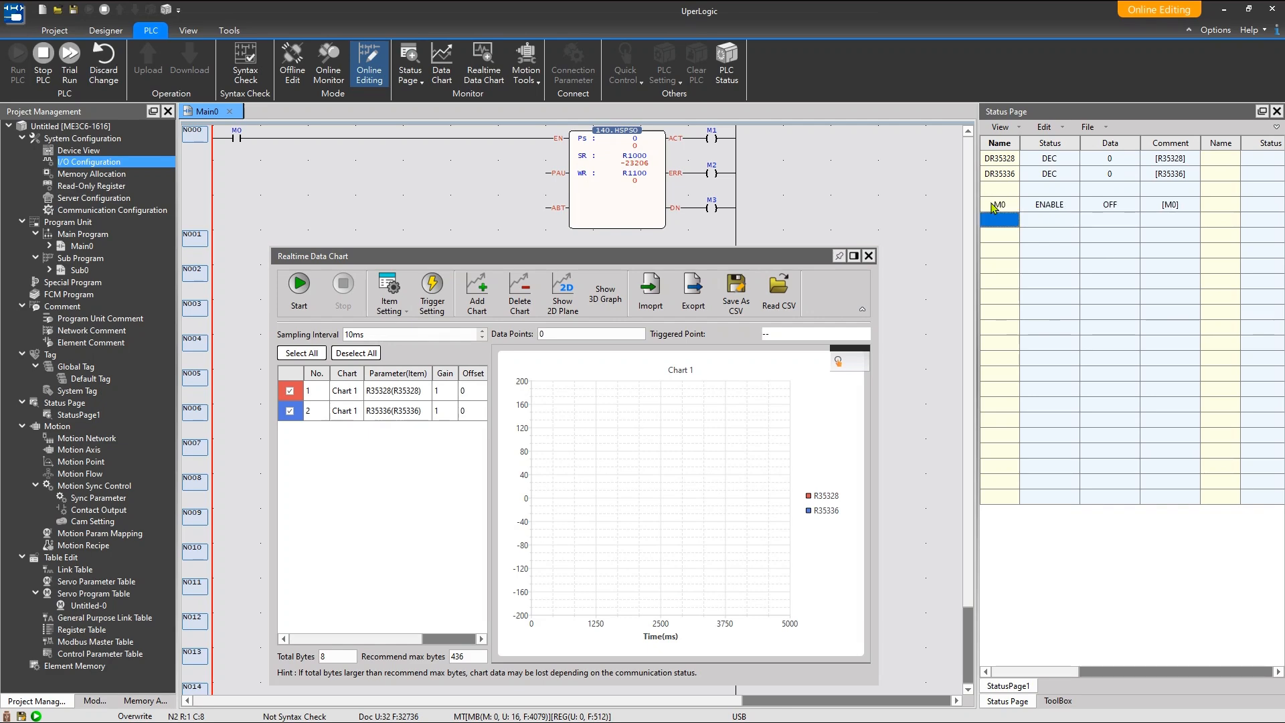
Start the realtime chart recording and turn M0 ON to enable the FUN140 pulse output.
{"action": "left_click", "coordinate": [299, 302]}
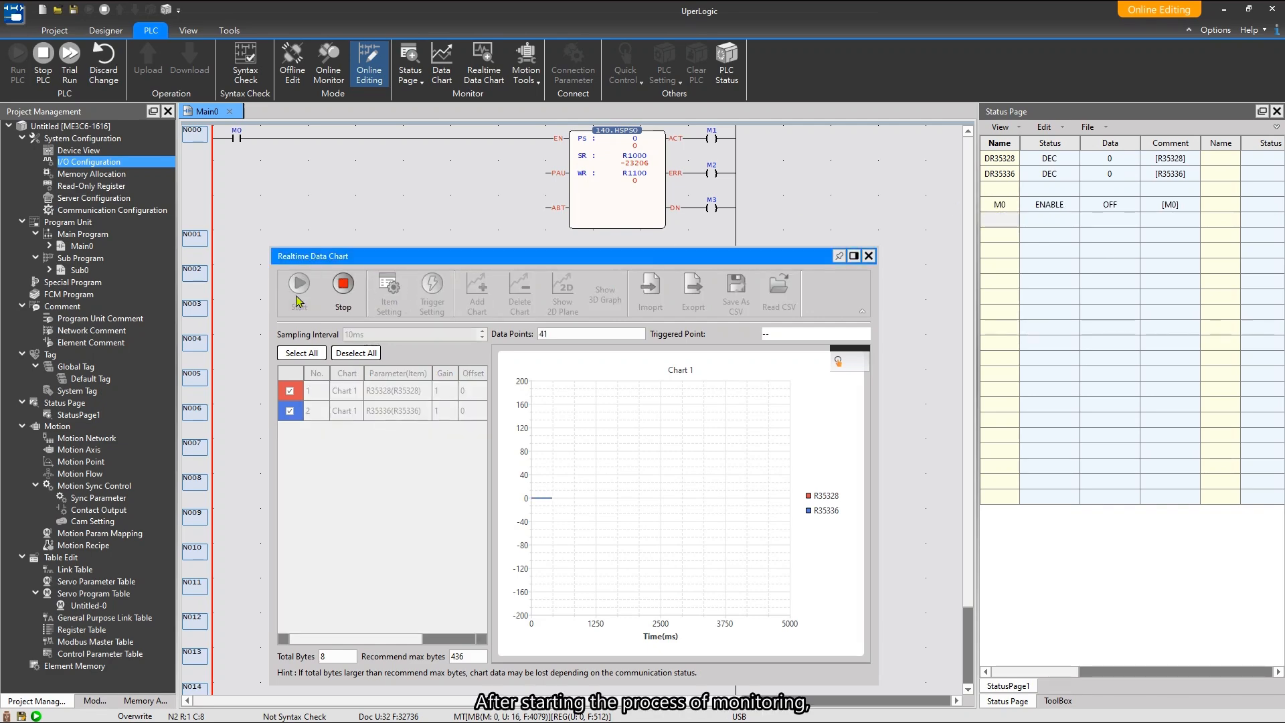
{"action": "left_click", "coordinate": [1109, 204]}
{"action": "right_click", "coordinate": [1111, 208]}
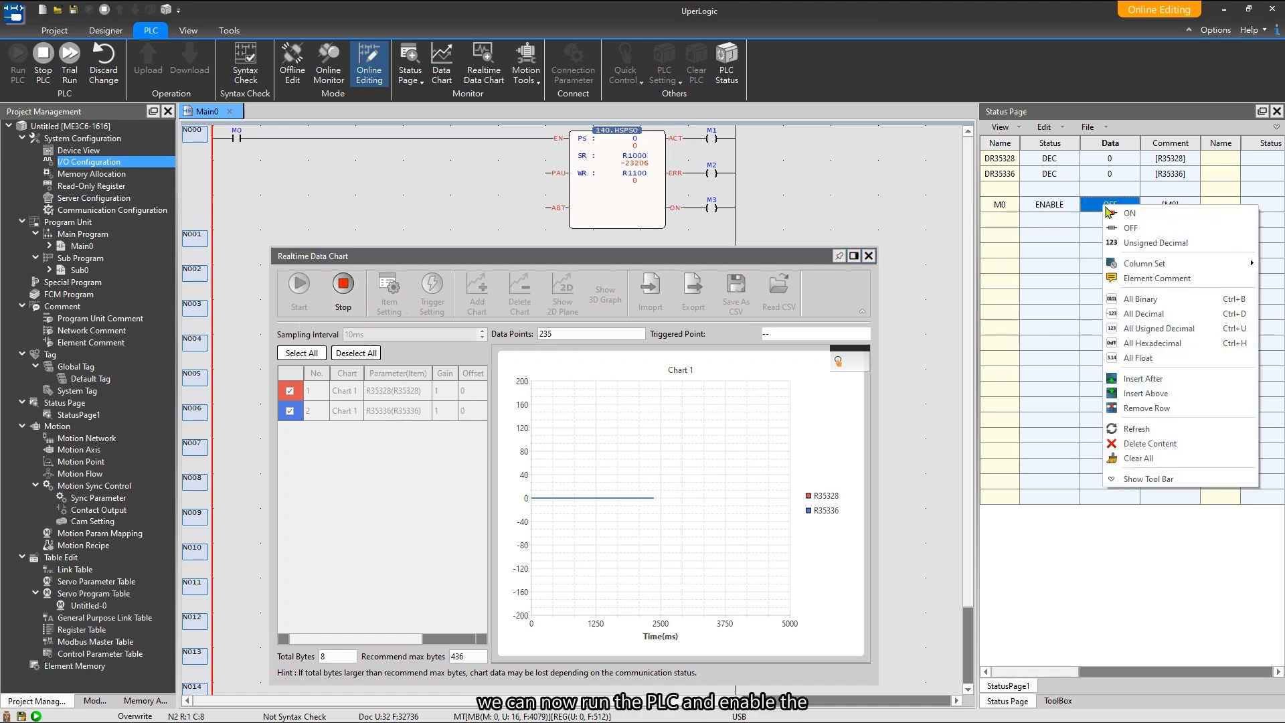
{"action": "left_click", "coordinate": [1113, 215]}
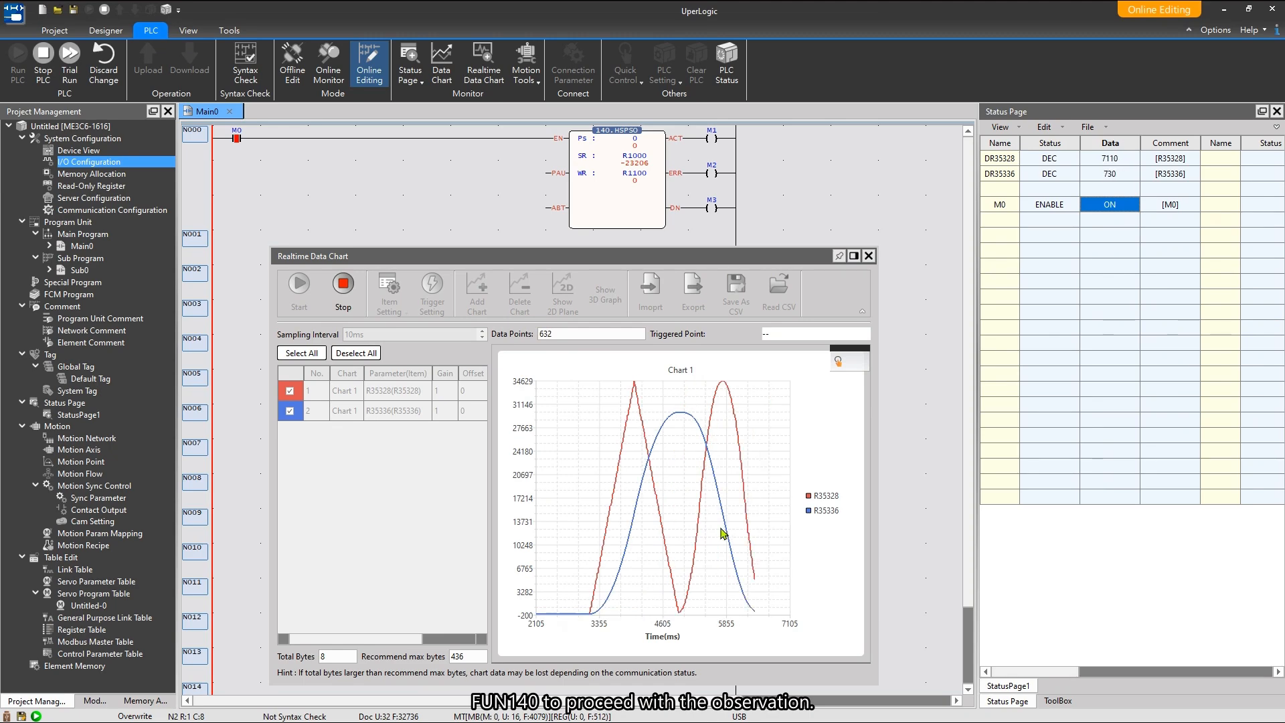
Stop the chart recording and shift the plot horizontally to compare the T-curve and S-curve speed profiles.
{"action": "left_click", "coordinate": [342, 303]}
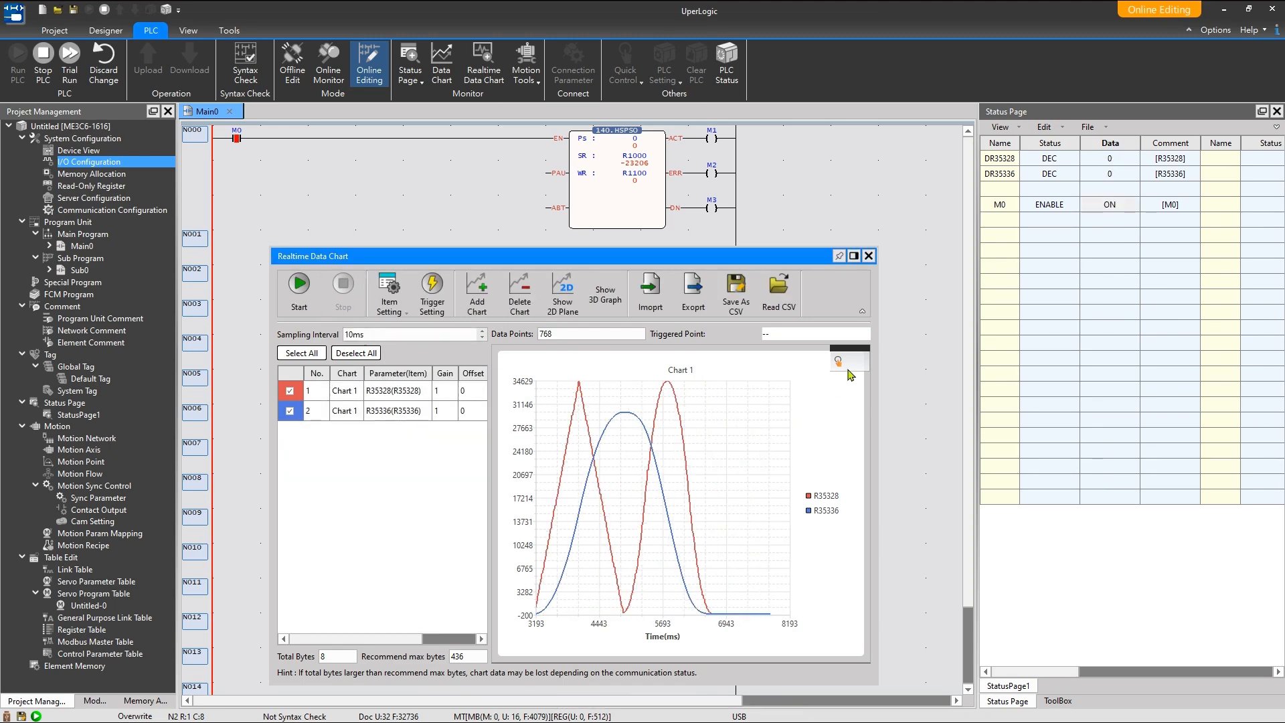
{"action": "mouse_move", "coordinate": [848, 366]}
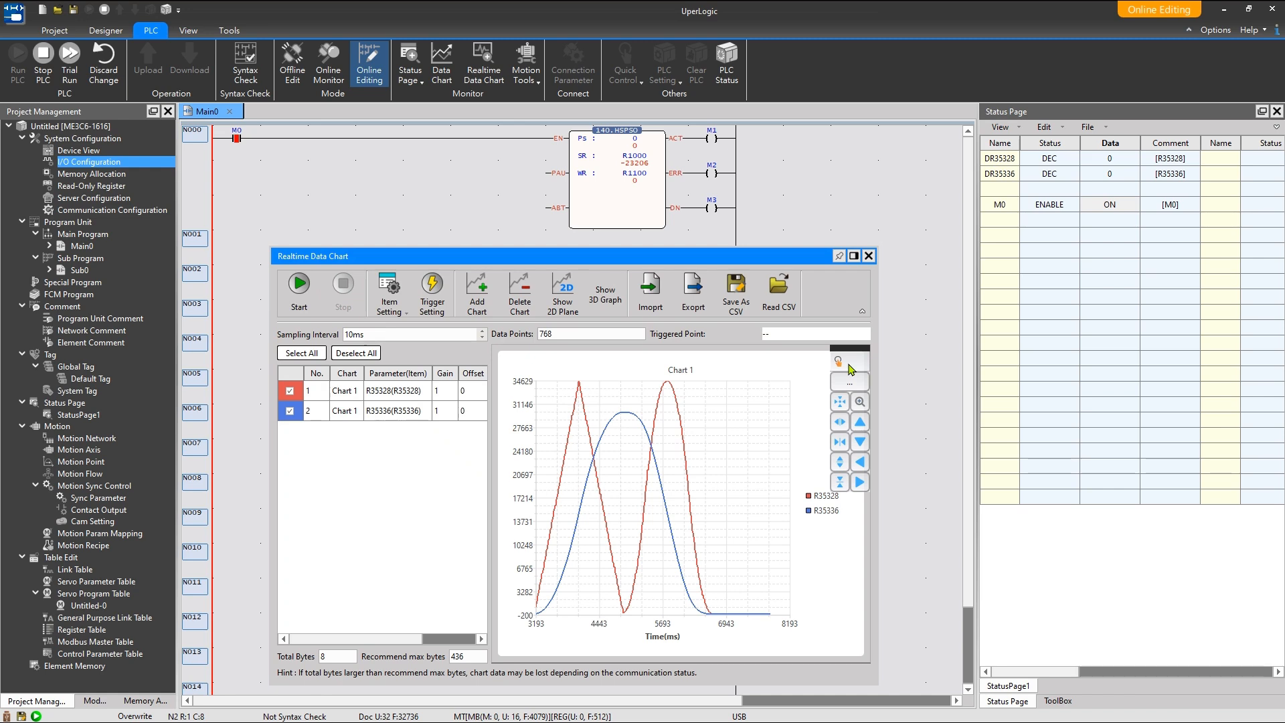
{"action": "left_click", "coordinate": [863, 469]}
{"action": "left_click", "coordinate": [863, 468]}
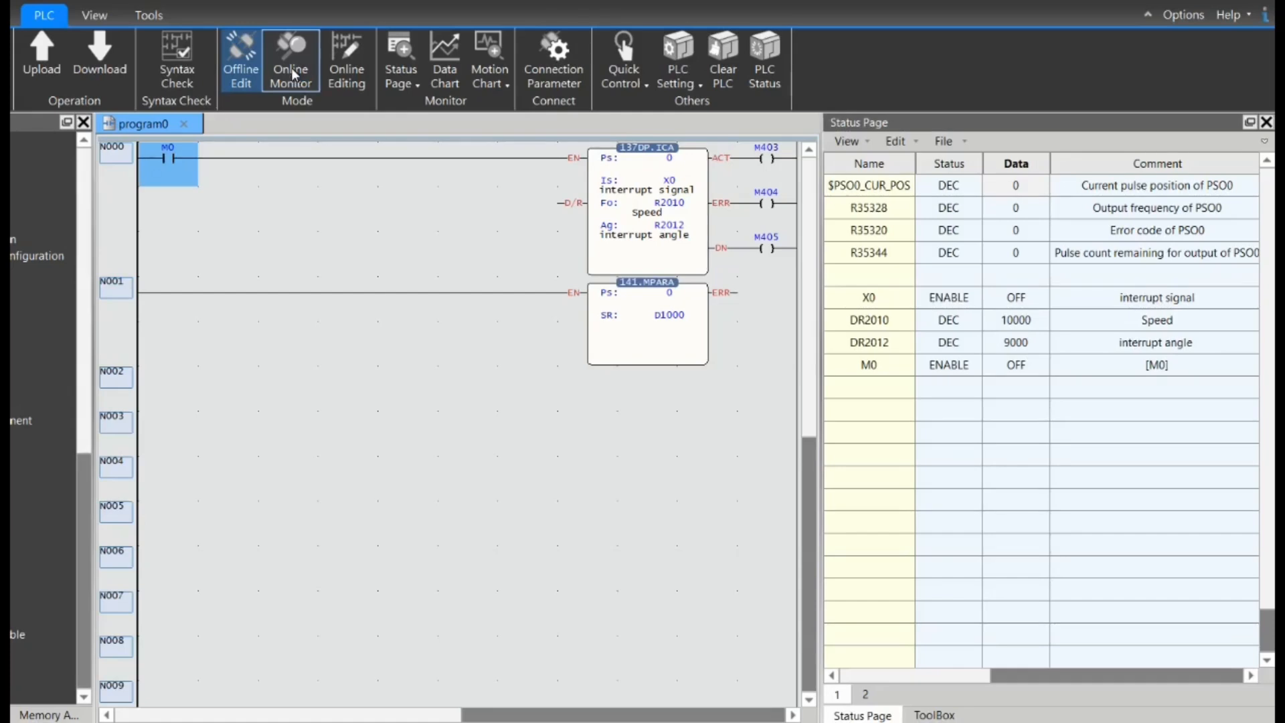
Put the FUN137 example program into Online Monitor mode over the USB connection and dismiss the PLC status.
{"action": "left_click", "coordinate": [293, 74]}
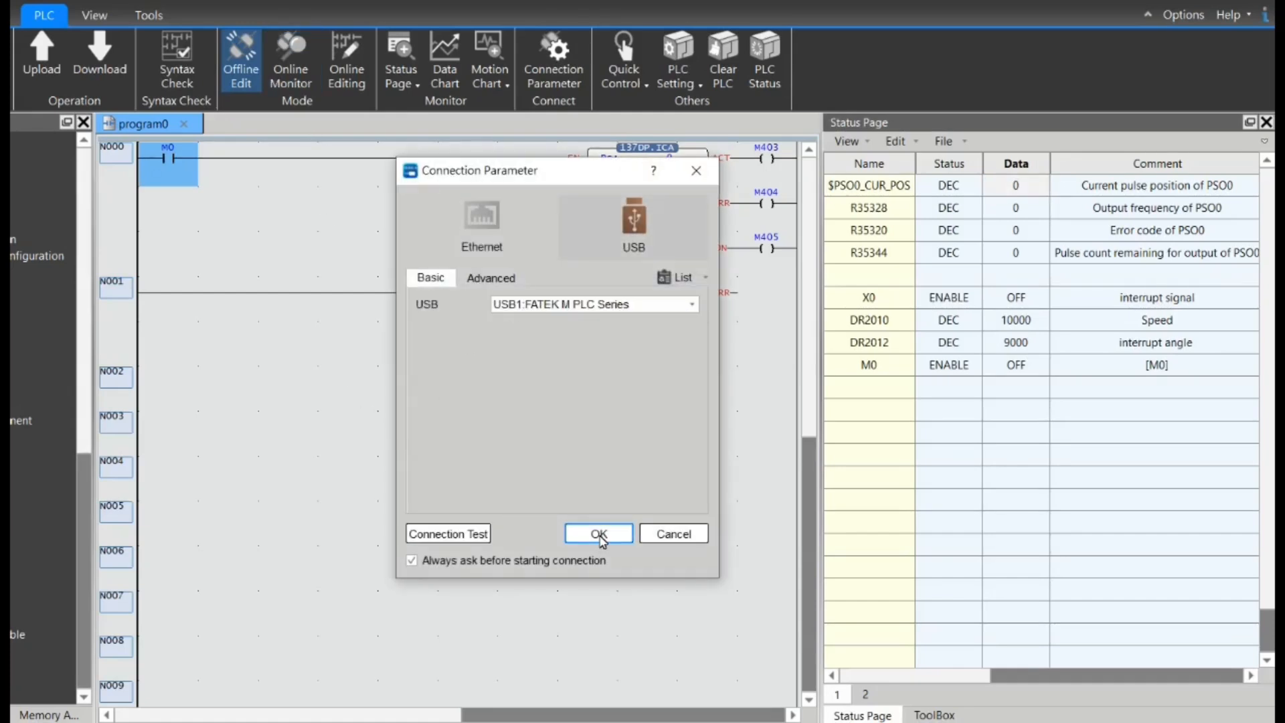
{"action": "left_click", "coordinate": [599, 534]}
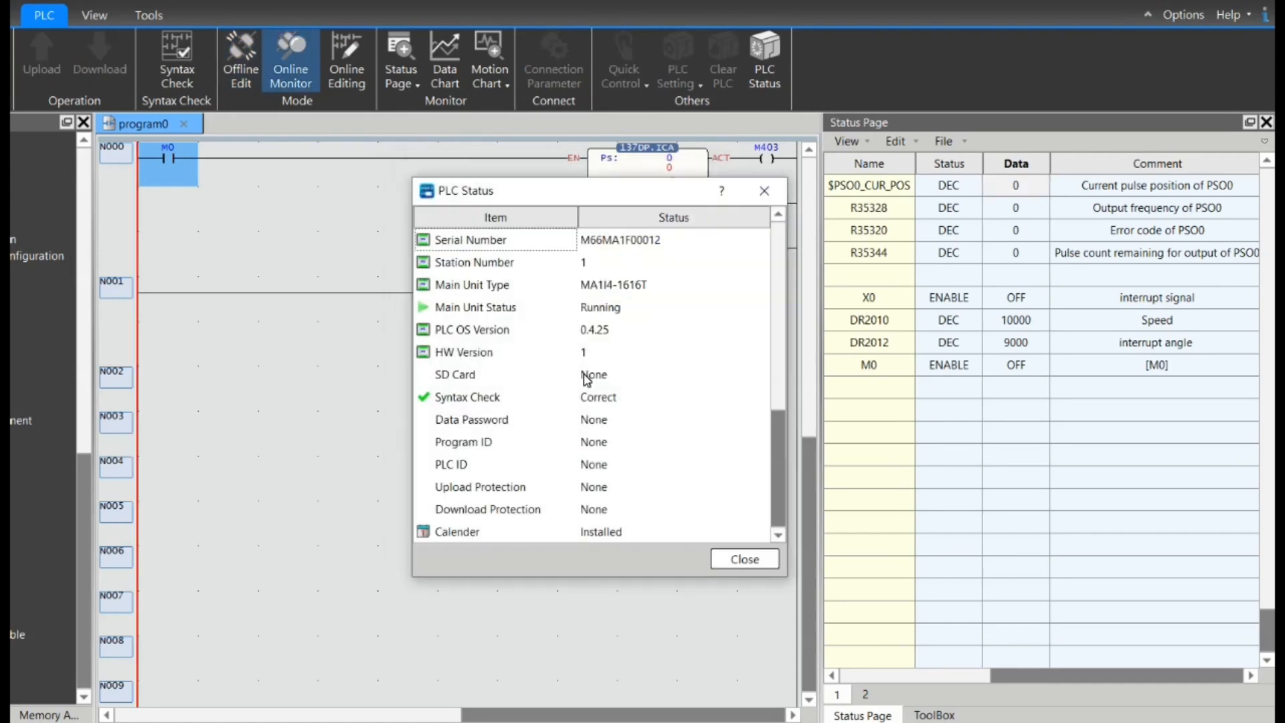
{"action": "left_click", "coordinate": [746, 560]}
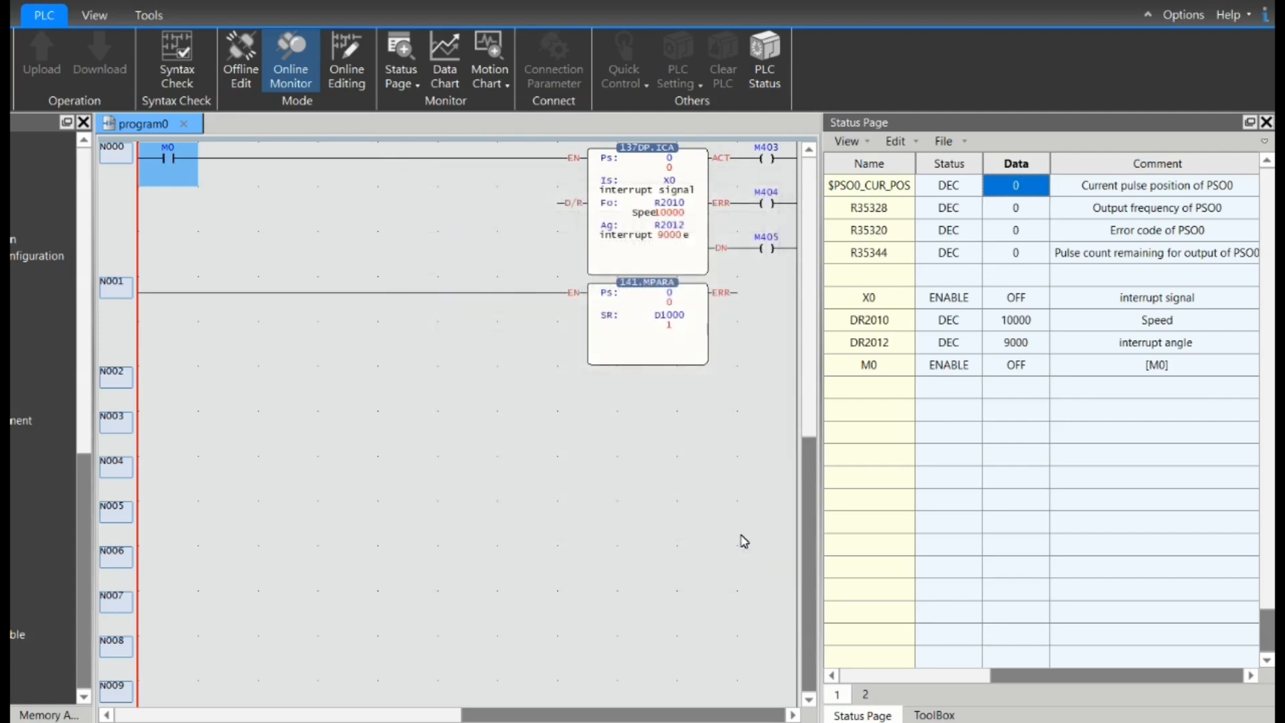
Open the servo parameter table of the 141.MPARA block in network N001 to examine the axis settings.
{"action": "left_click", "coordinate": [650, 326]}
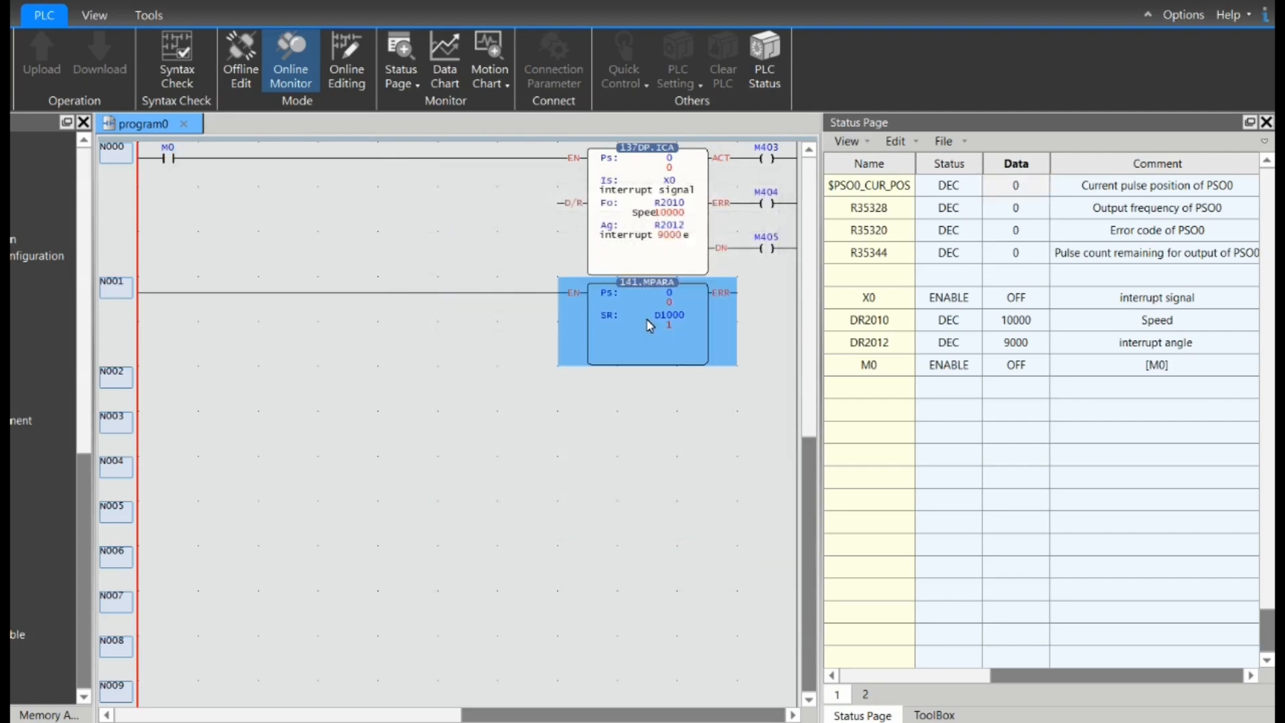
{"action": "double_click", "coordinate": [649, 328]}
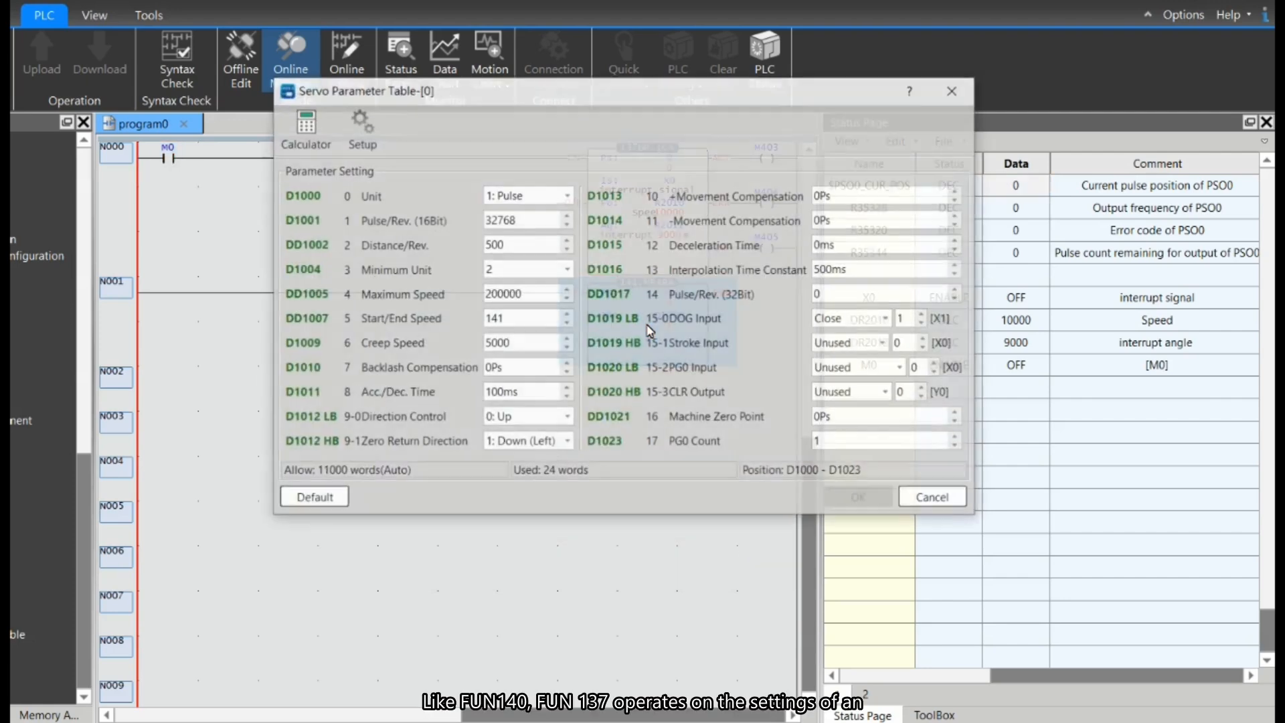
{"action": "double_click", "coordinate": [540, 400]}
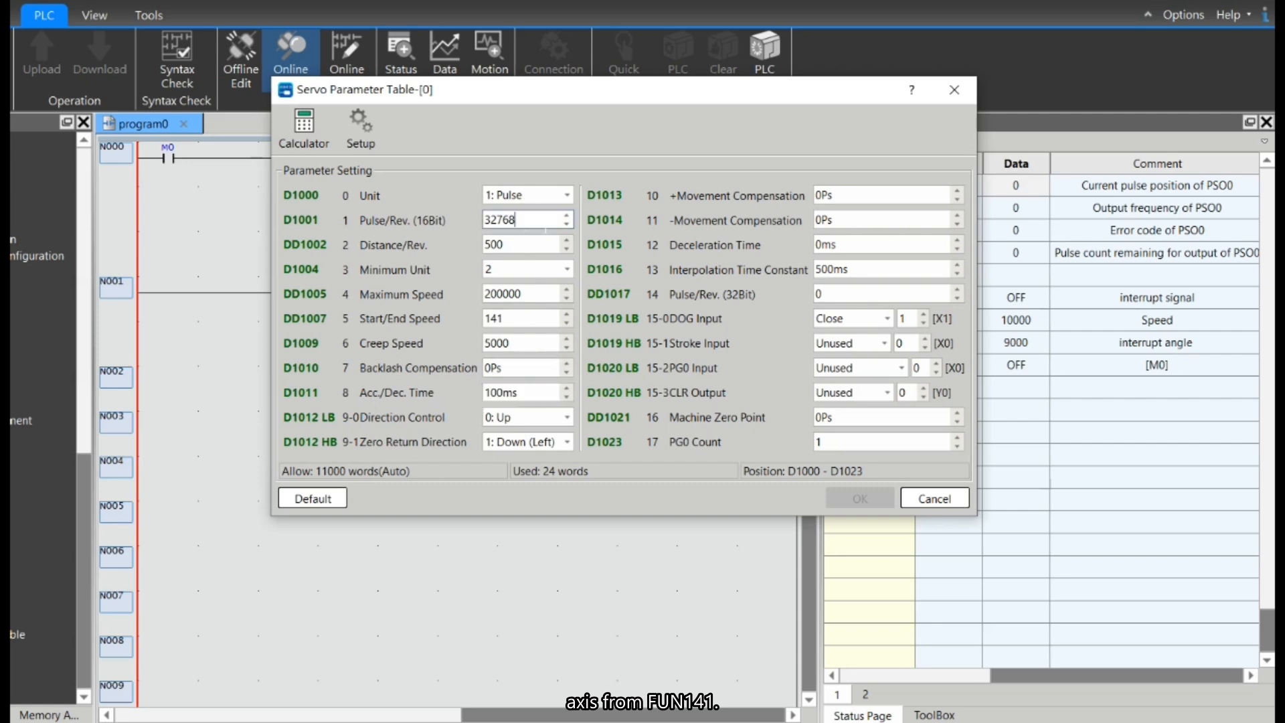
Check the Pulse/Rev. (16Bit) setting, close the servo parameter table, and inspect the DR2012 interrupt angle and DR2010 speed values.
{"action": "double_click", "coordinate": [512, 219]}
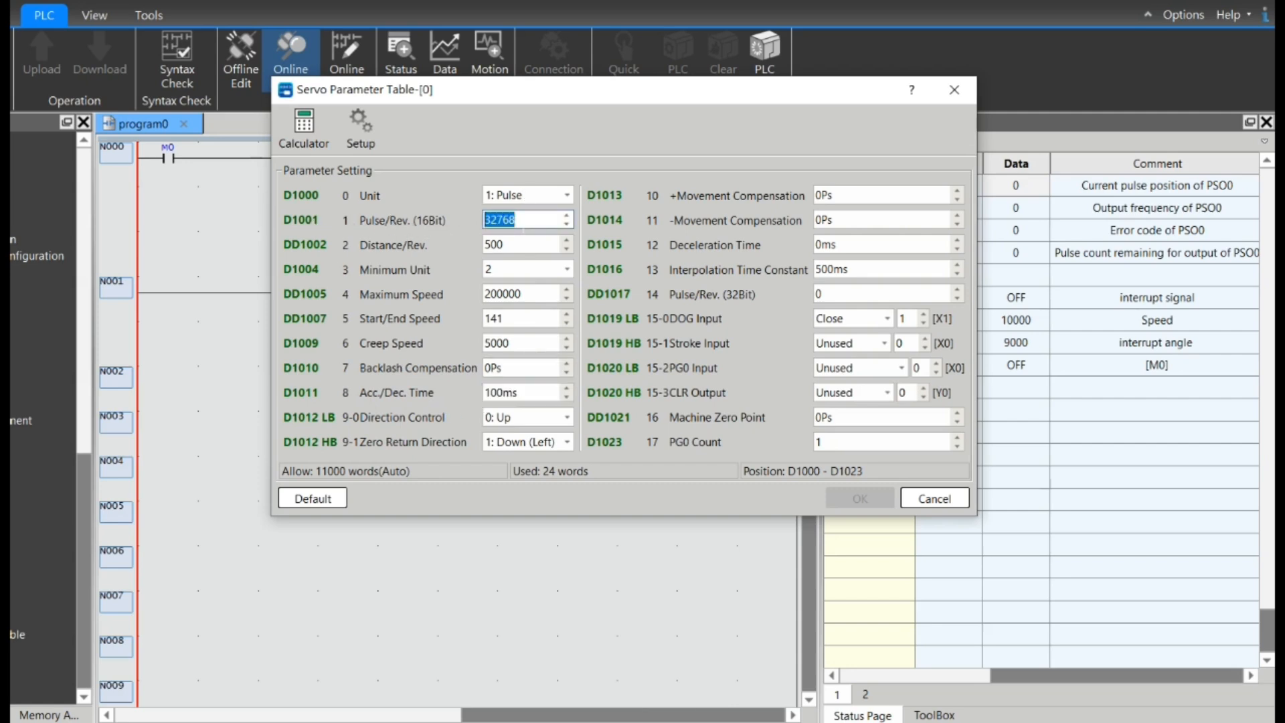
{"action": "left_click", "coordinate": [965, 89]}
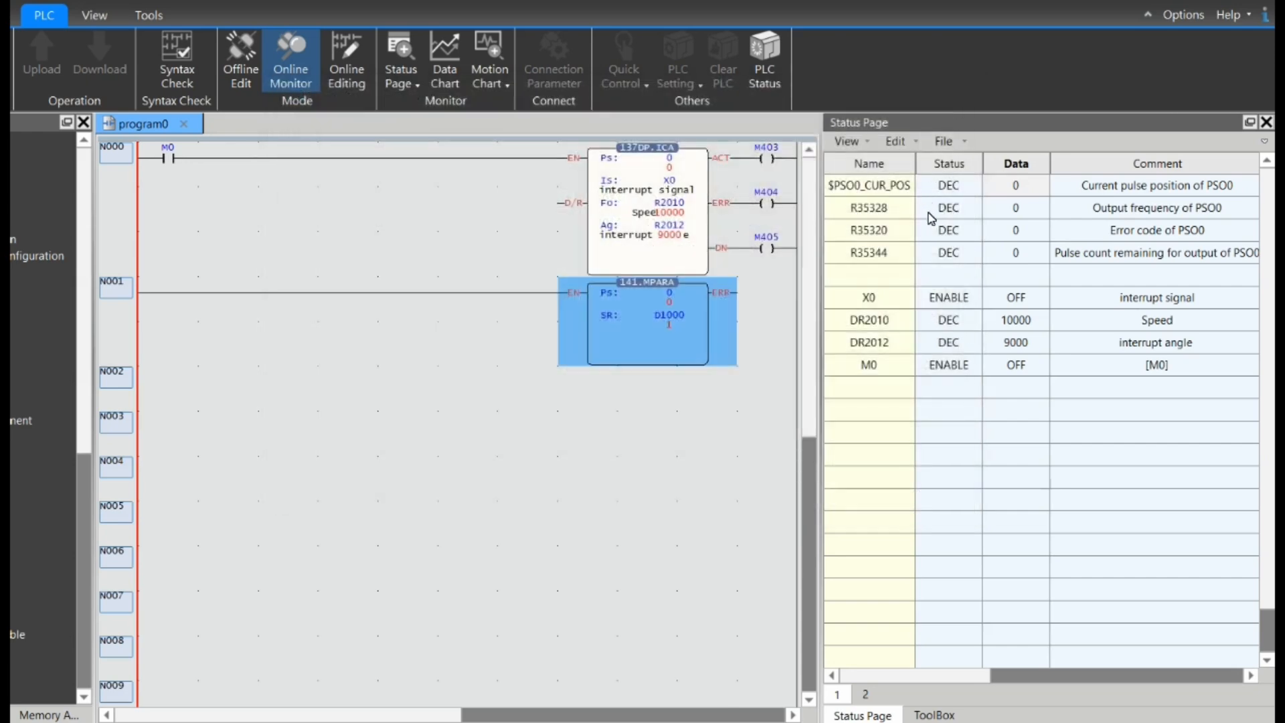
{"action": "left_click", "coordinate": [1014, 349]}
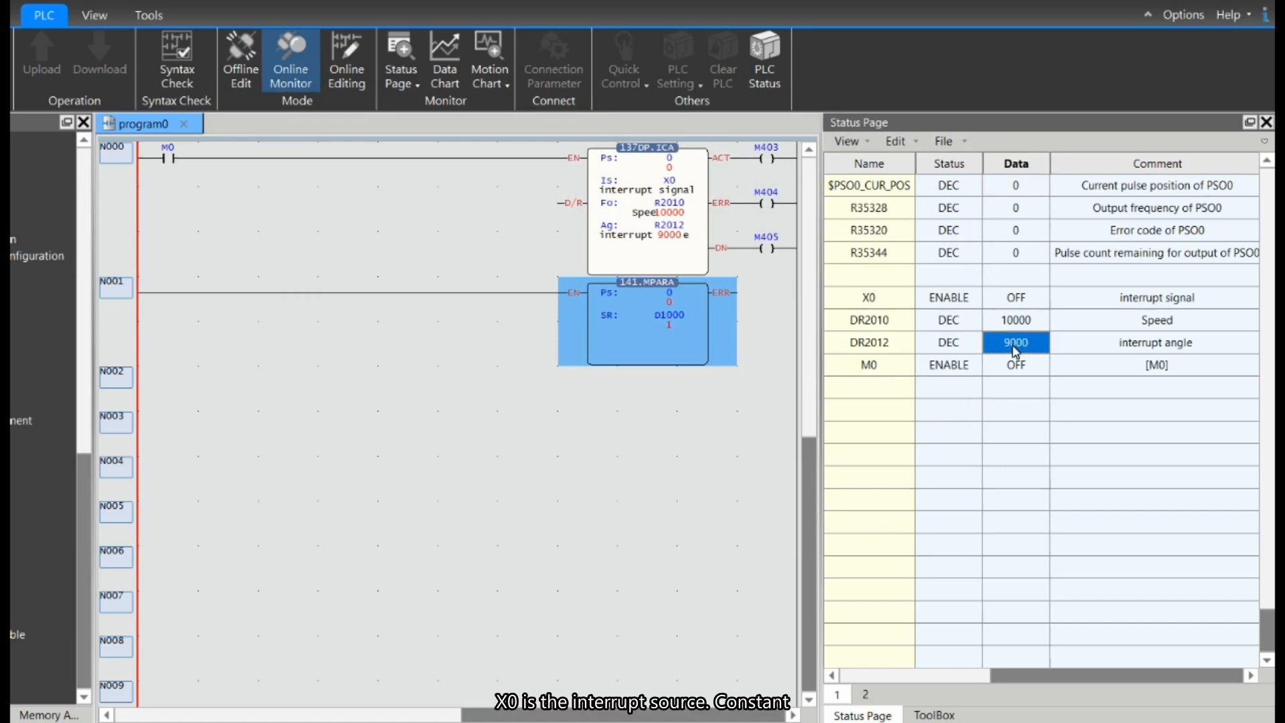
{"action": "left_click", "coordinate": [1003, 330]}
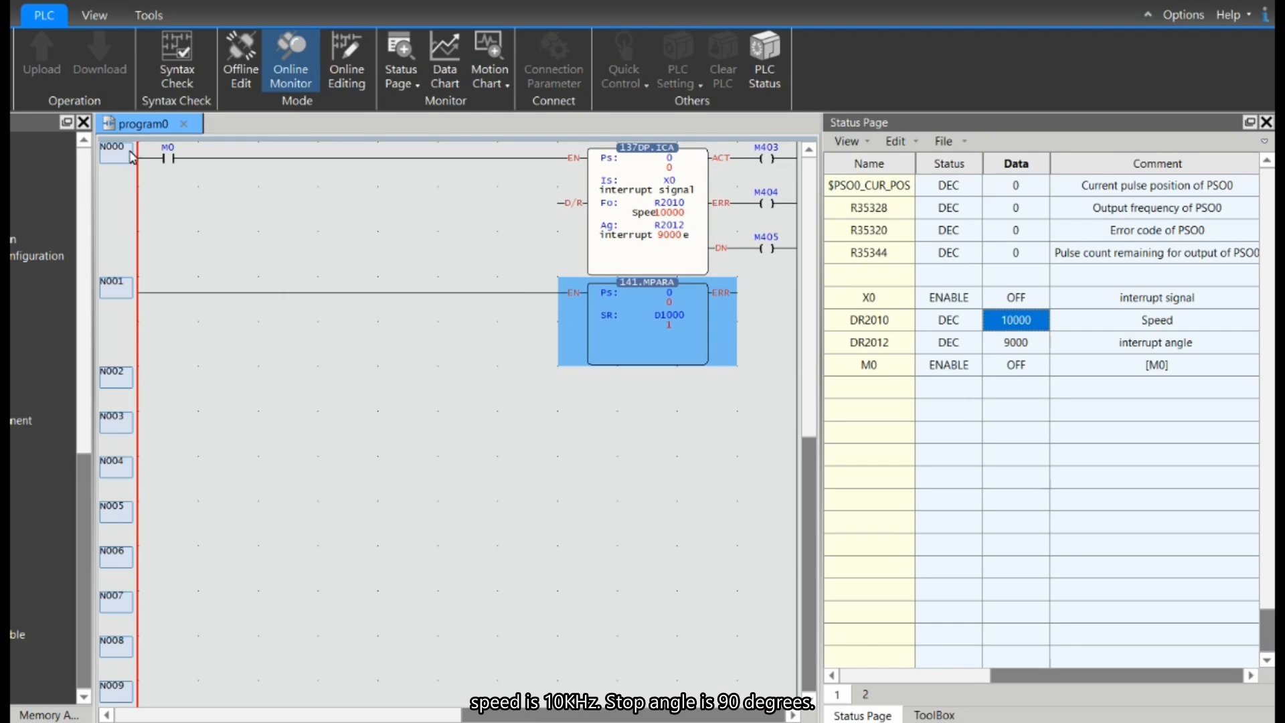
Turn contact M0 in network N000 ON to start the FUN137 motion, and check the X0 interrupt signal on the Status Page.
{"action": "left_click", "coordinate": [173, 161]}
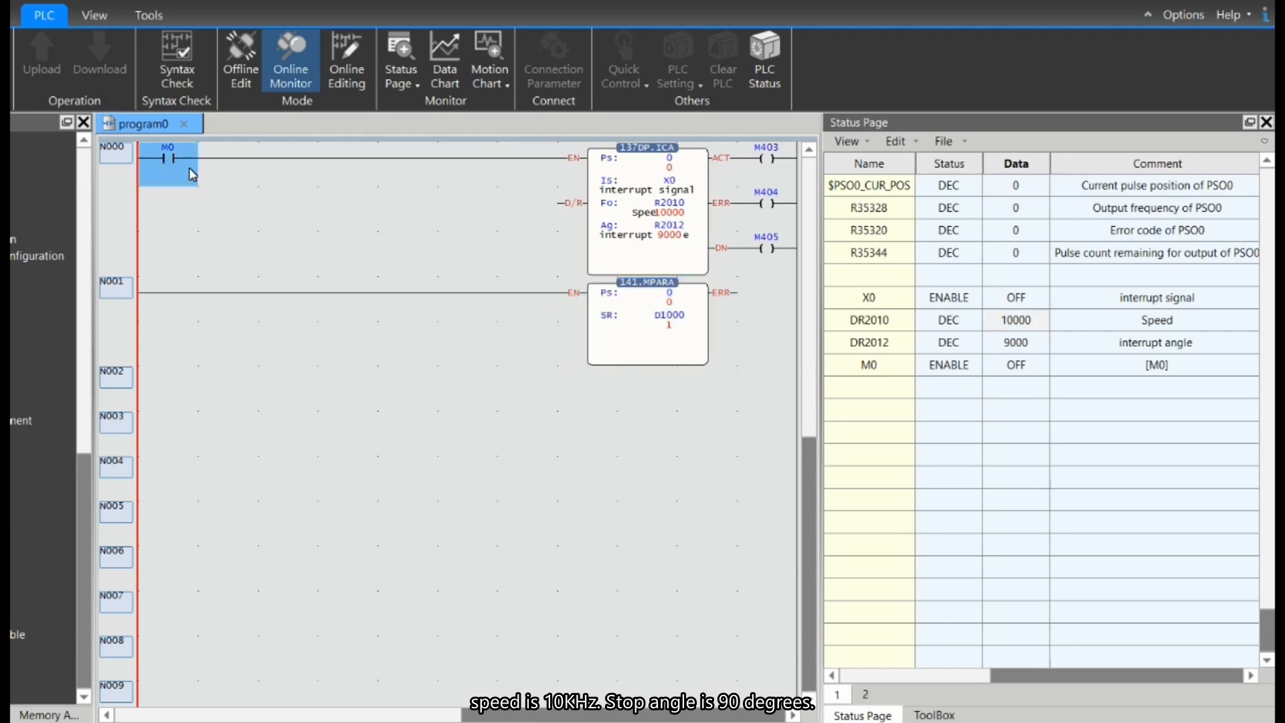
{"action": "right_click", "coordinate": [186, 168]}
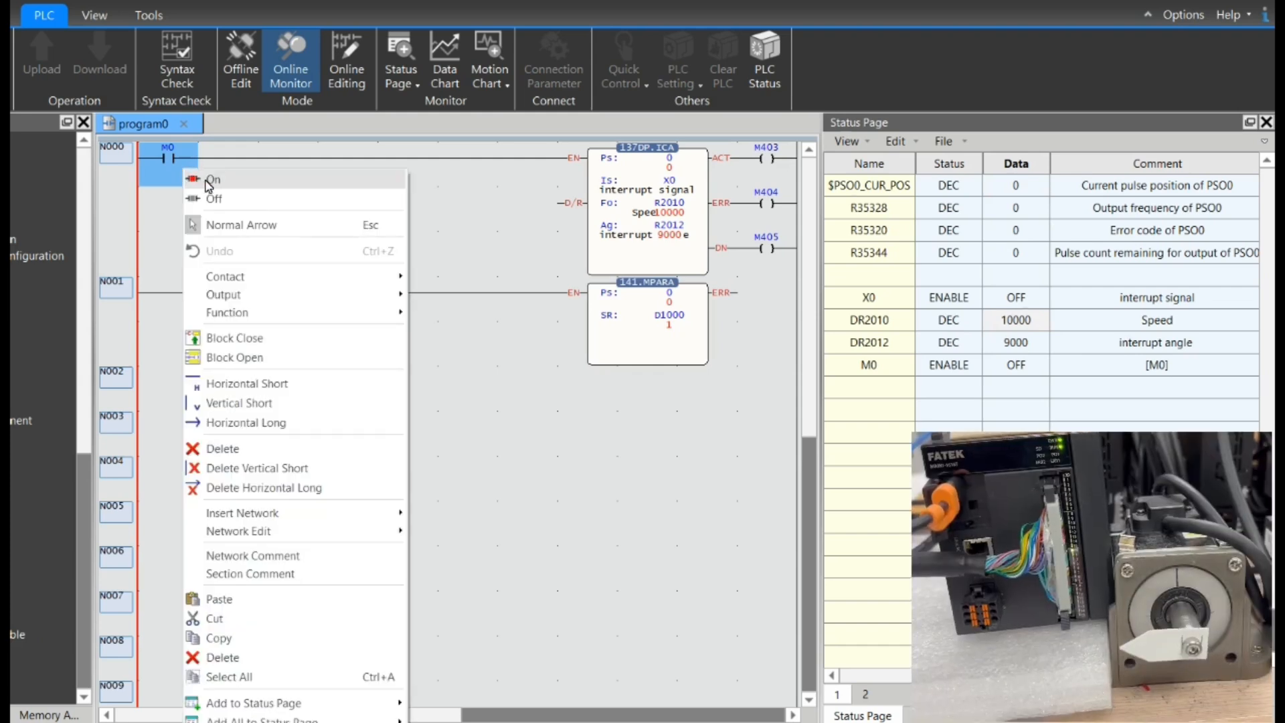
{"action": "left_click", "coordinate": [212, 179]}
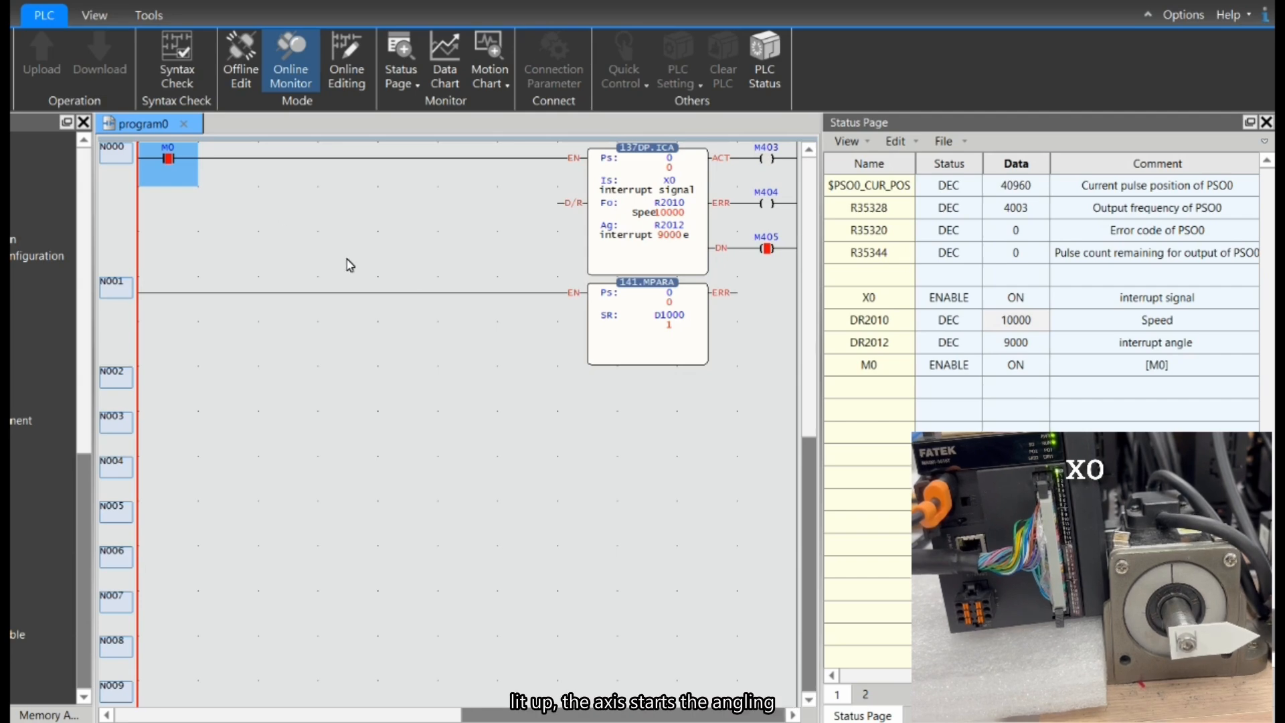
{"action": "left_click", "coordinate": [1010, 297]}
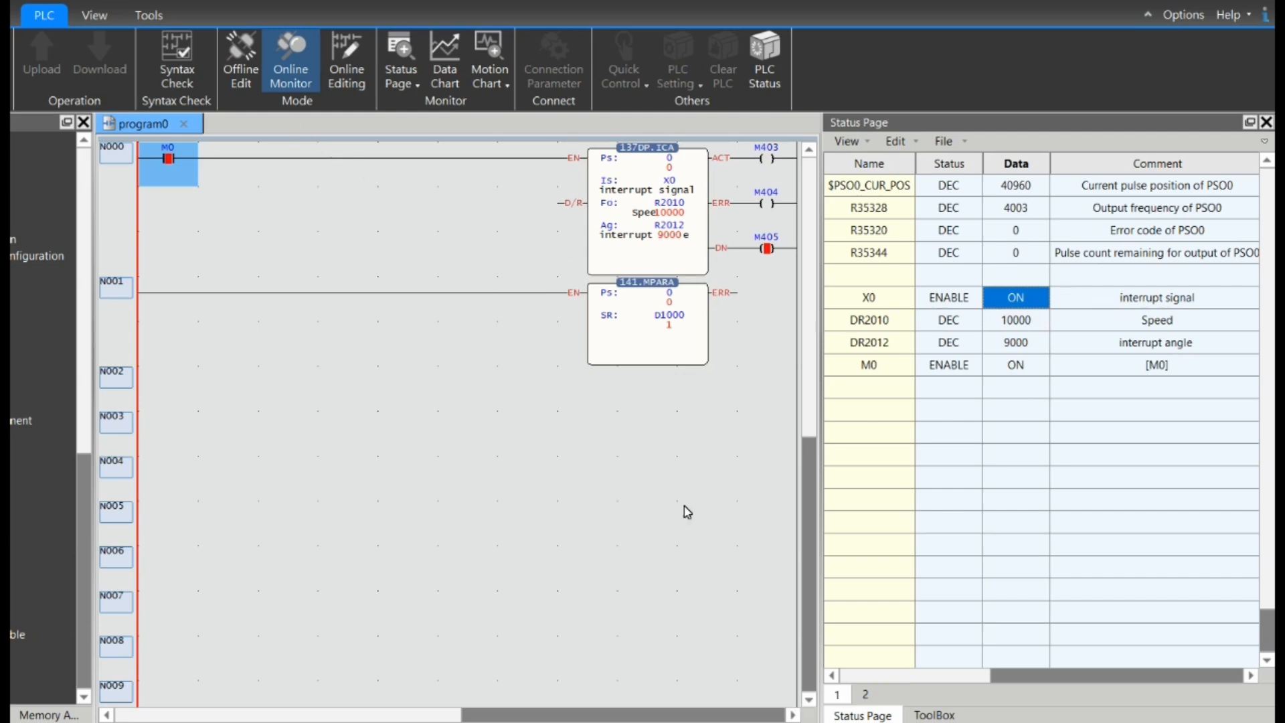
{"action": "left_click", "coordinate": [1249, 655]}
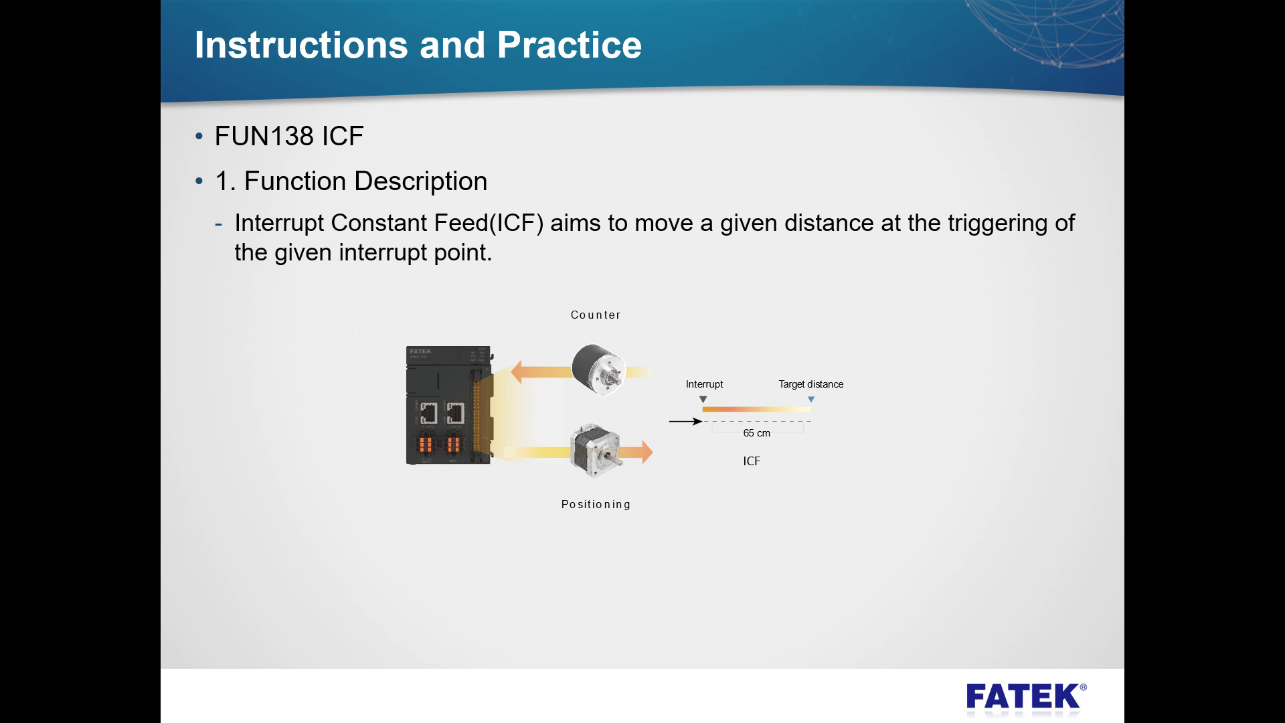